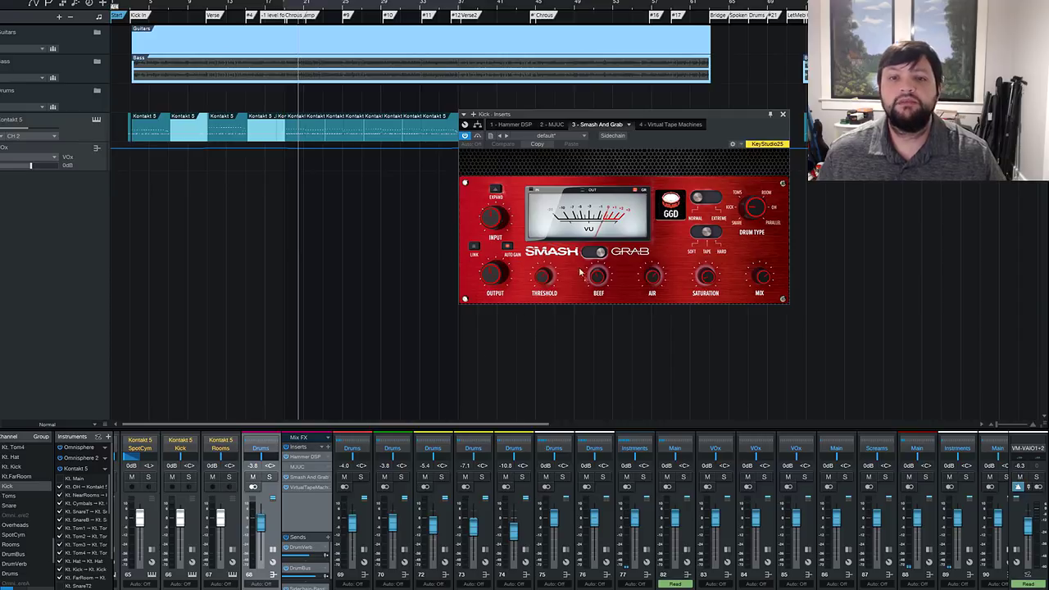
Compare the plug-in's Smash and Grab modes on the Kick channel by switching between them, ending on the red Grab mode.
left_click_drag(674, 116, 580, 148)
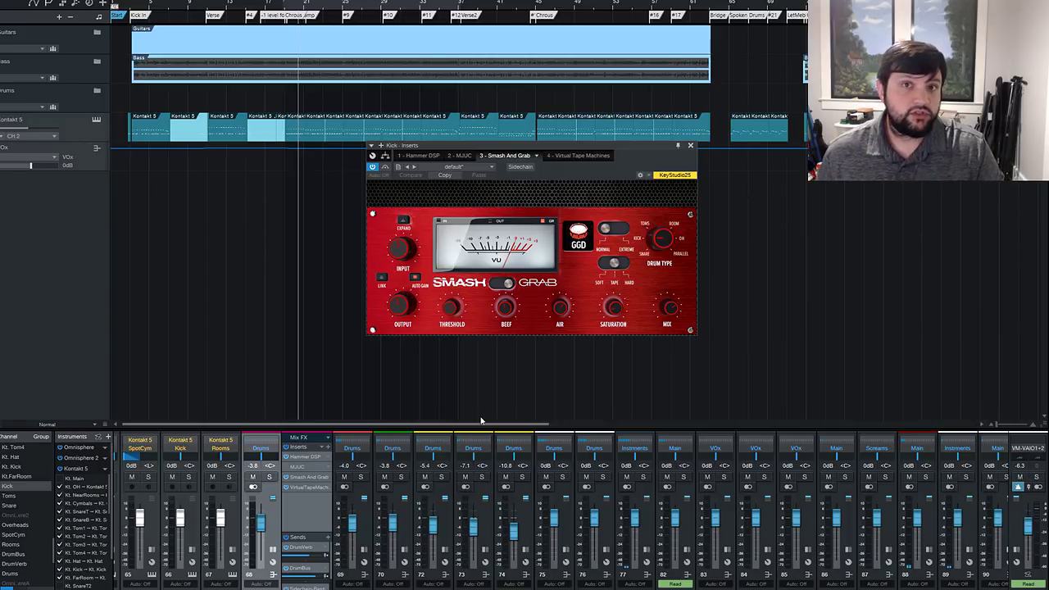
left_click(503, 284)
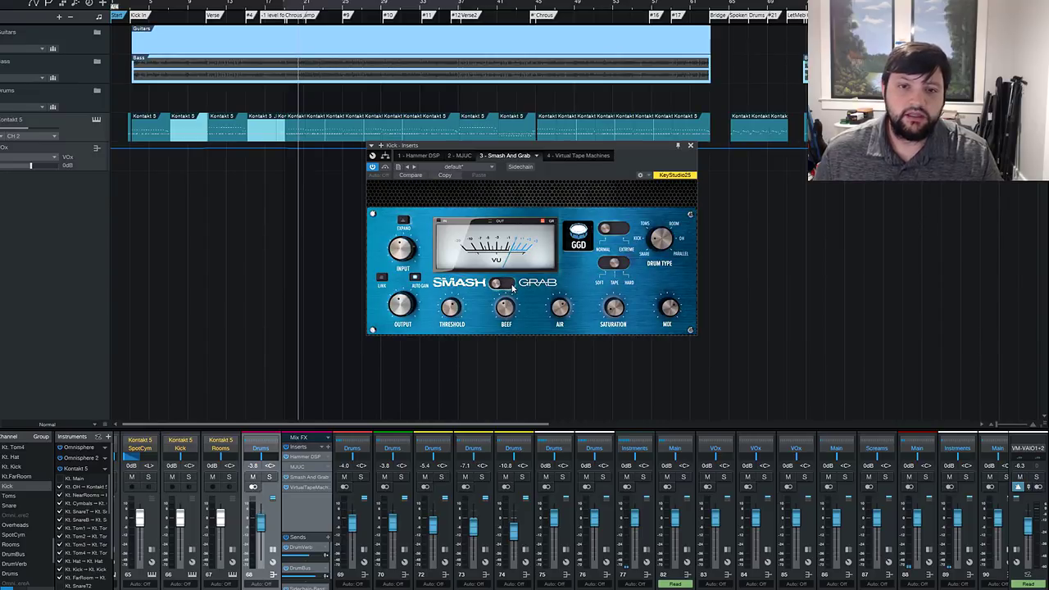
left_click(511, 284)
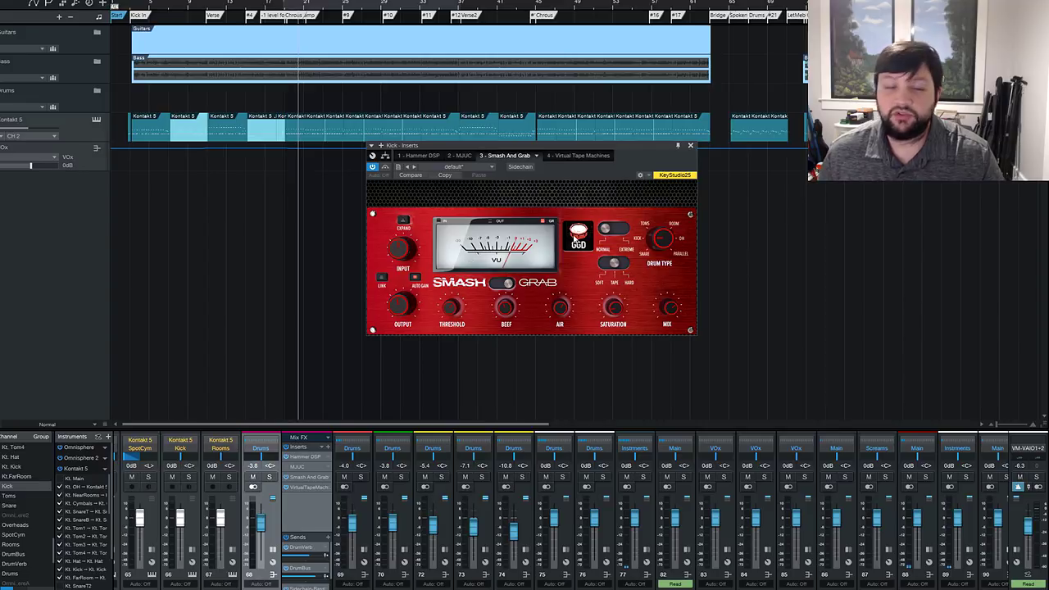
left_click(497, 287)
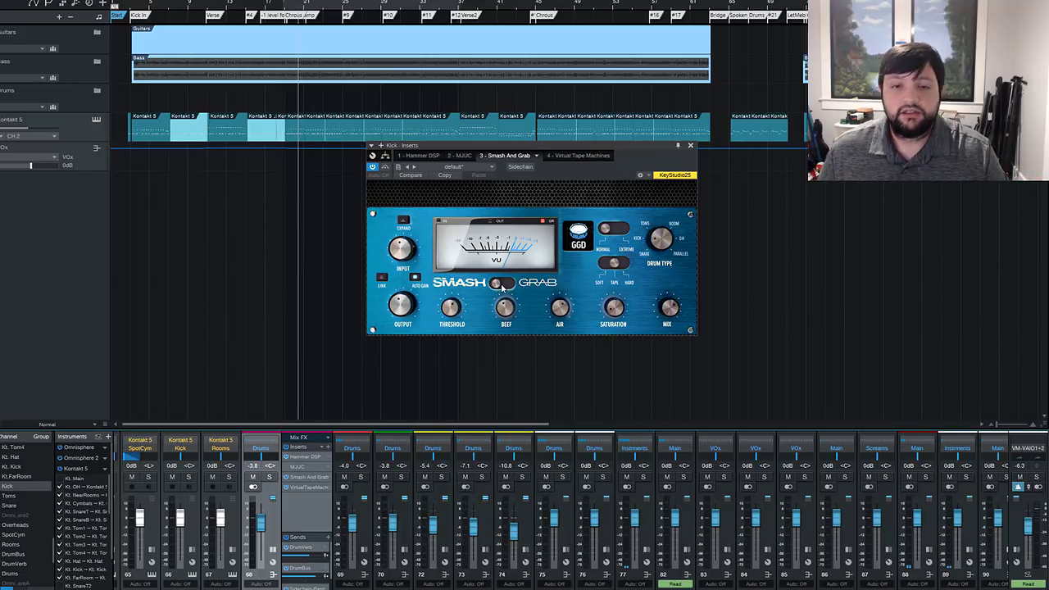
left_click(499, 283)
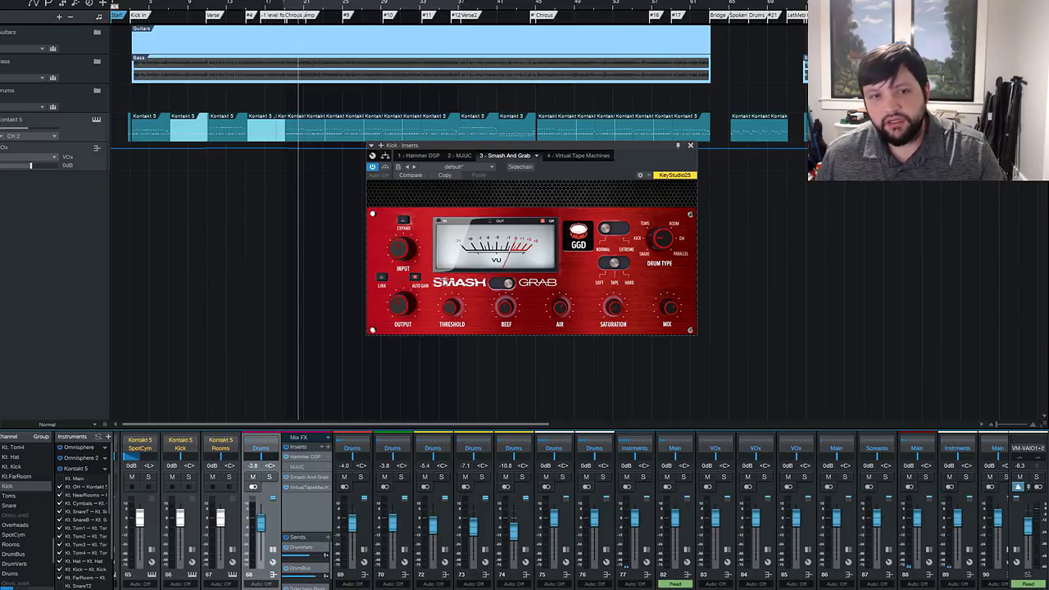
Reveal and hide the plug-in's extra side-chain, filter and look-ahead controls, and reposition its window away from the webcam area.
left_click(405, 223)
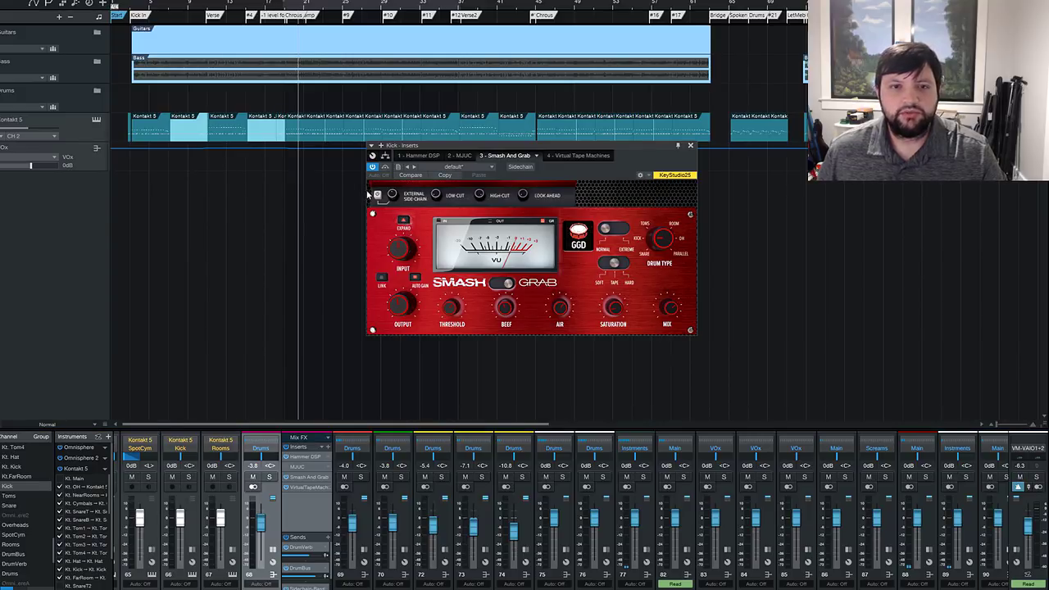
left_click(403, 222)
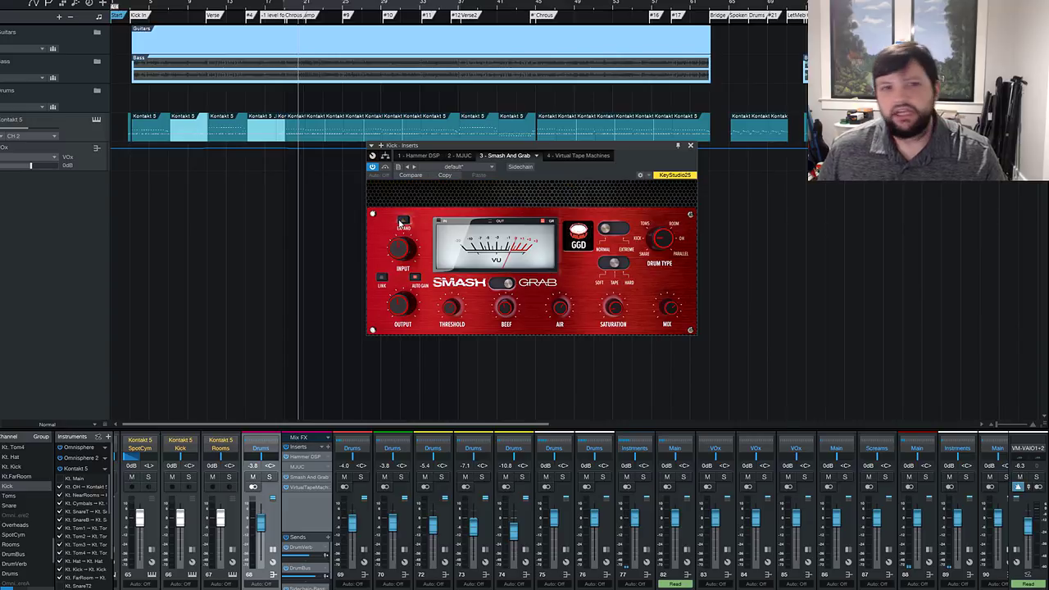
left_click_drag(574, 145, 496, 154)
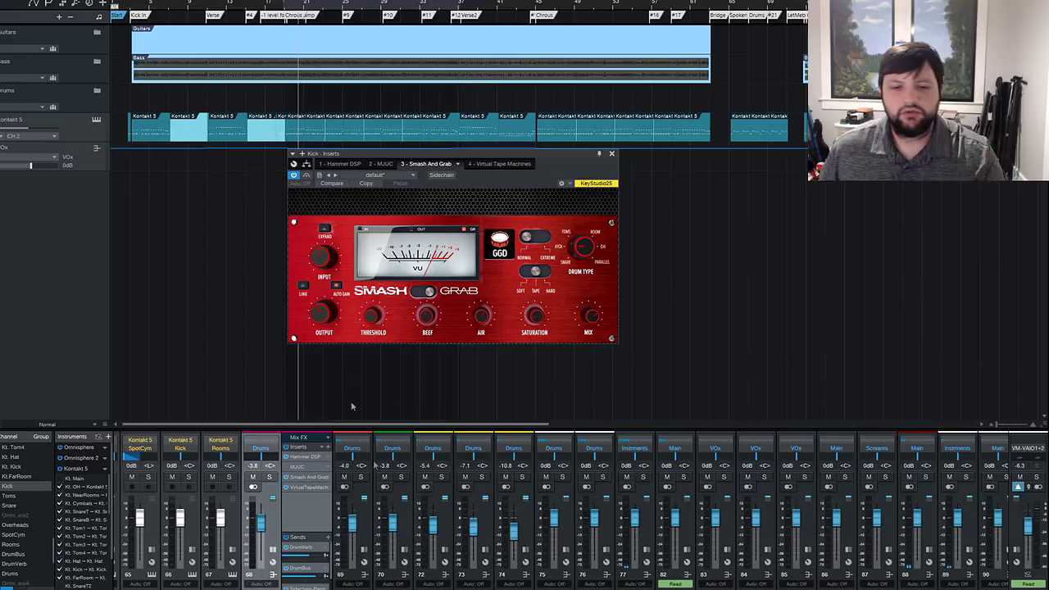
Start playback, solo the Kick channel and compare its sound with Smash And Grab bypassed and enabled.
key("space")
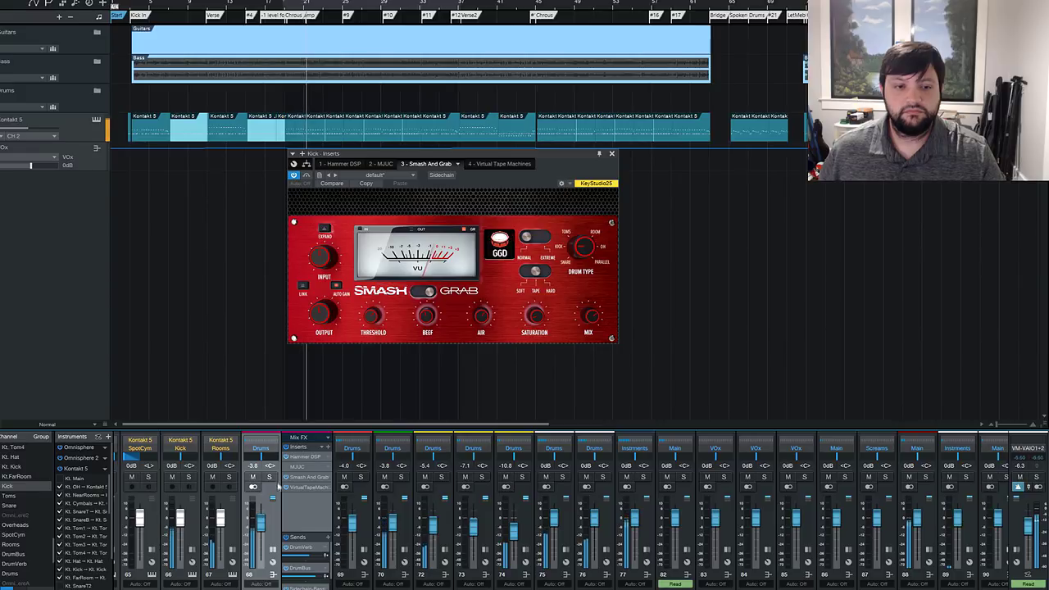
key("s")
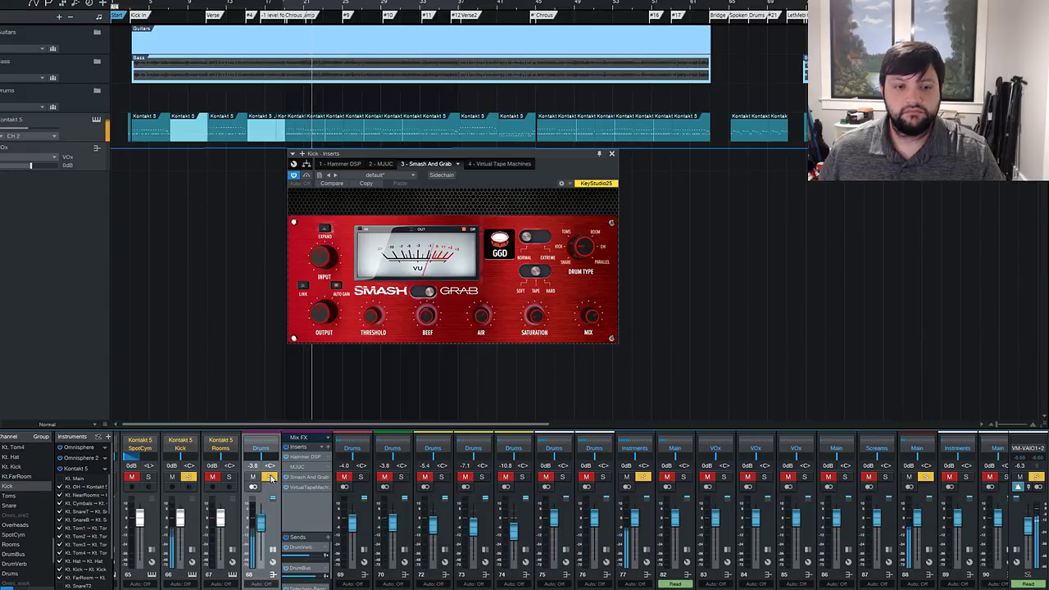
left_click(293, 175)
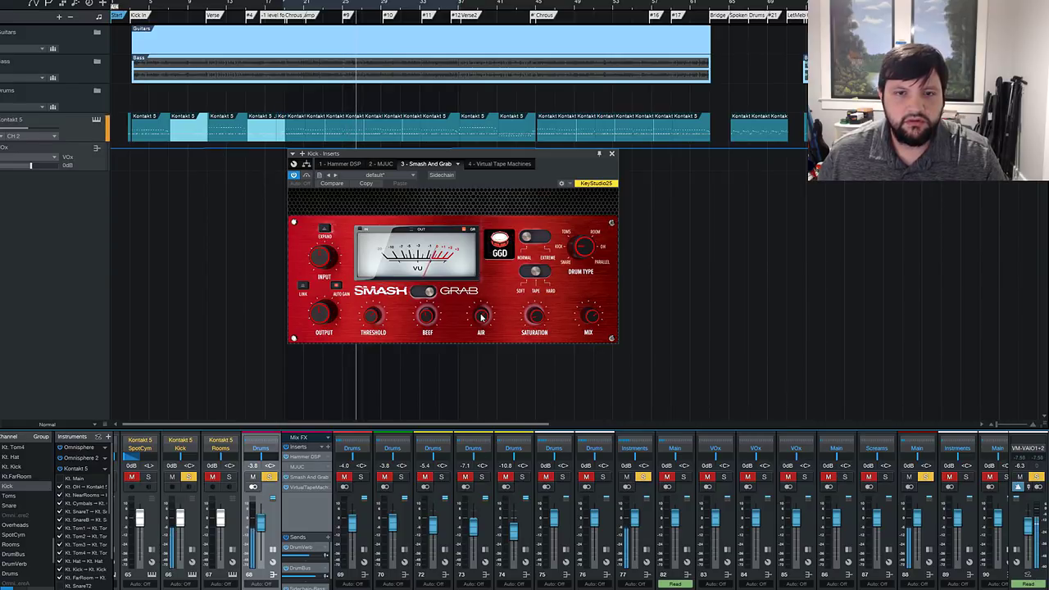
Try different Air, Beef and Threshold amounts in Smash And Grab on the playing kick.
left_click_drag(482, 322, 541, 314)
left_click_drag(427, 317, 396, 334)
left_click(372, 326)
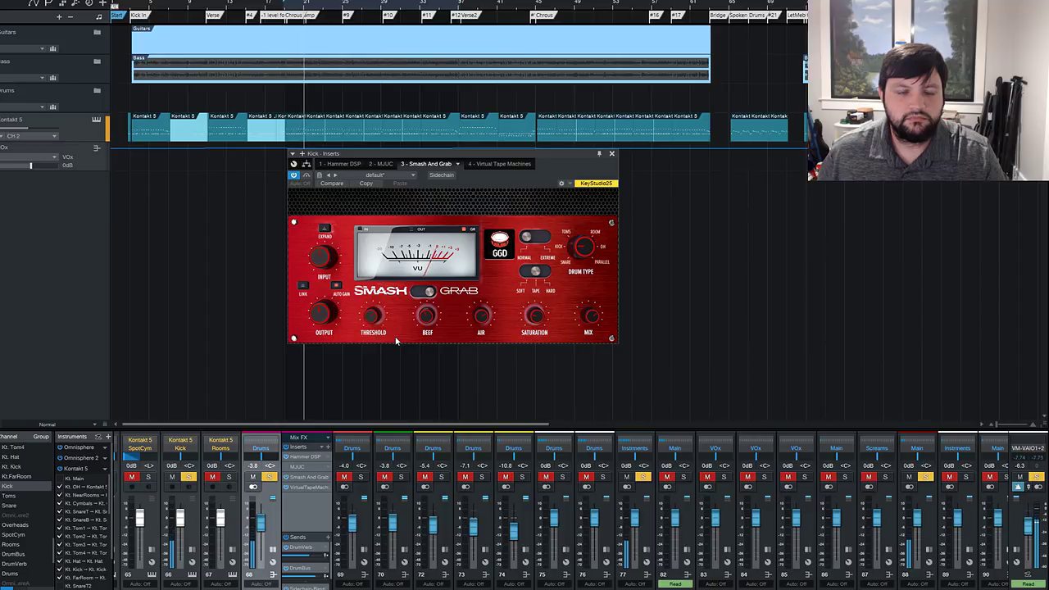
mouse_move(332, 266)
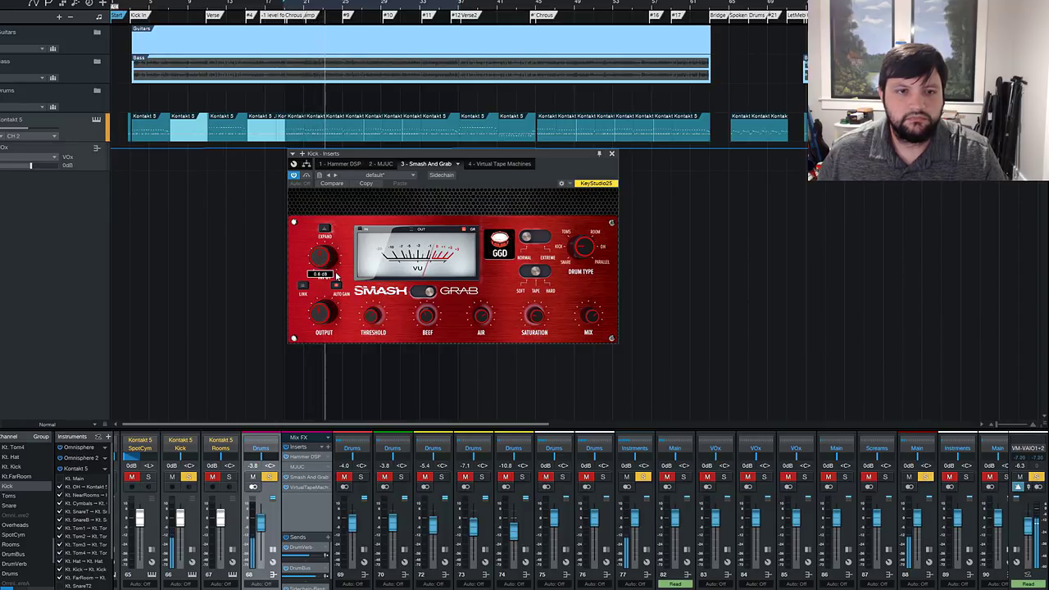
Audition the Hard, Soft and Tape saturation types and the Extreme setting on the kick, and close the plug-in window.
left_click(548, 271)
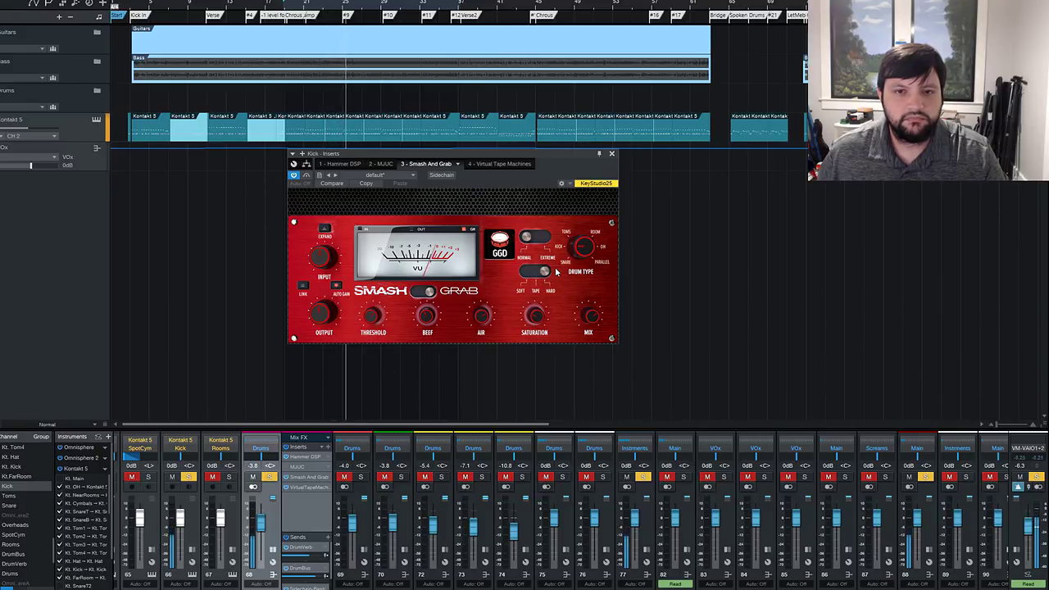
left_click_drag(549, 271, 512, 275)
left_click(532, 272)
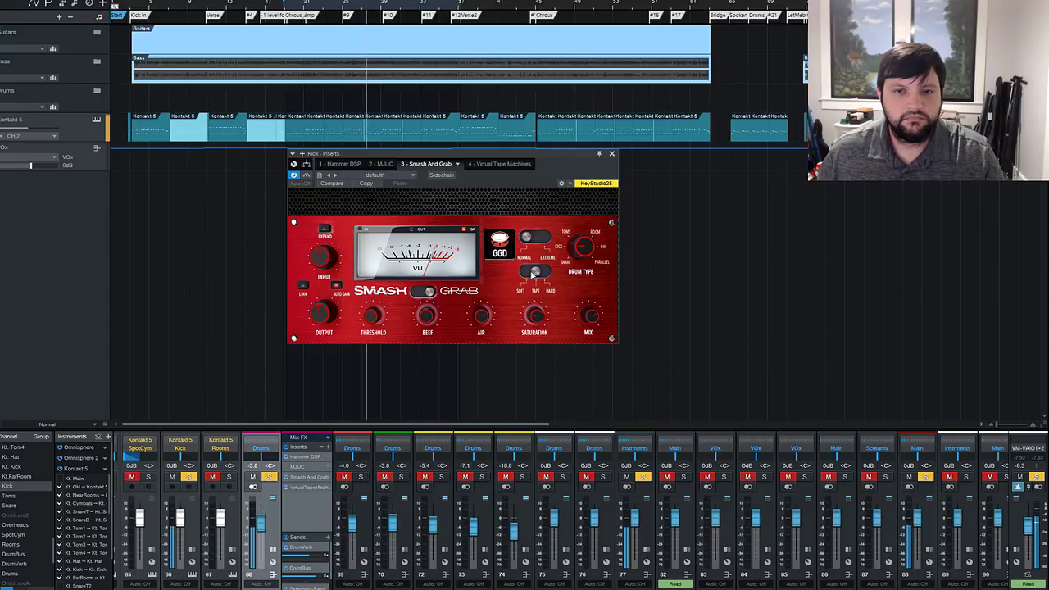
left_click_drag(530, 238, 548, 237)
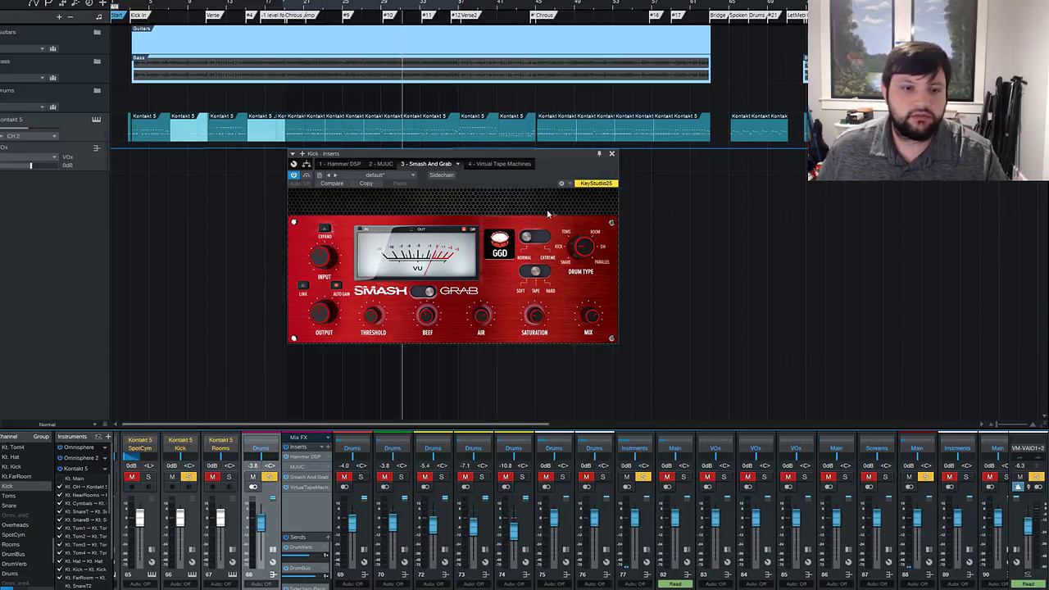
left_click(611, 154)
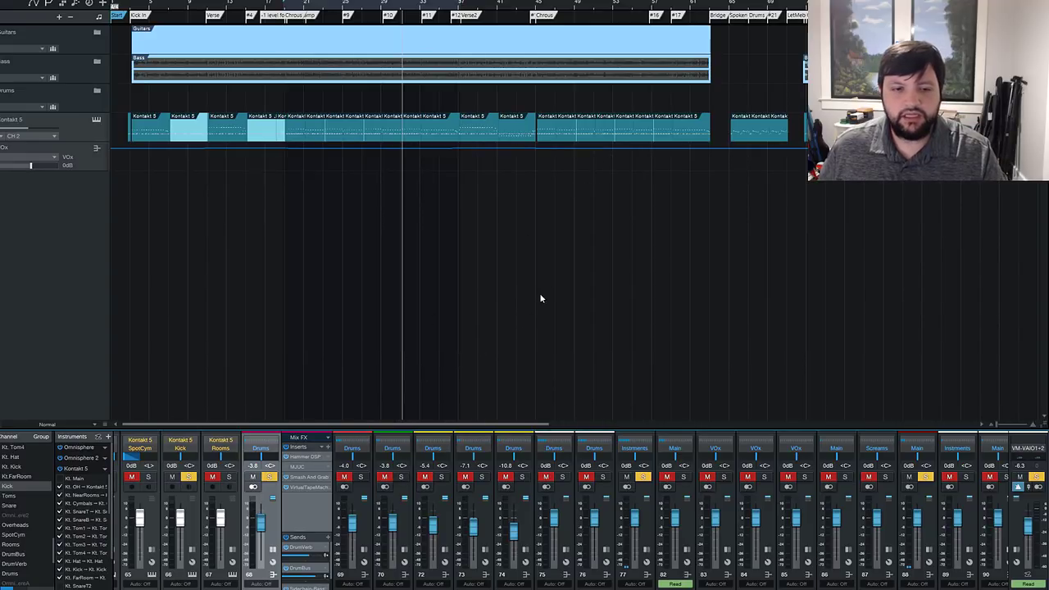
left_click(322, 480)
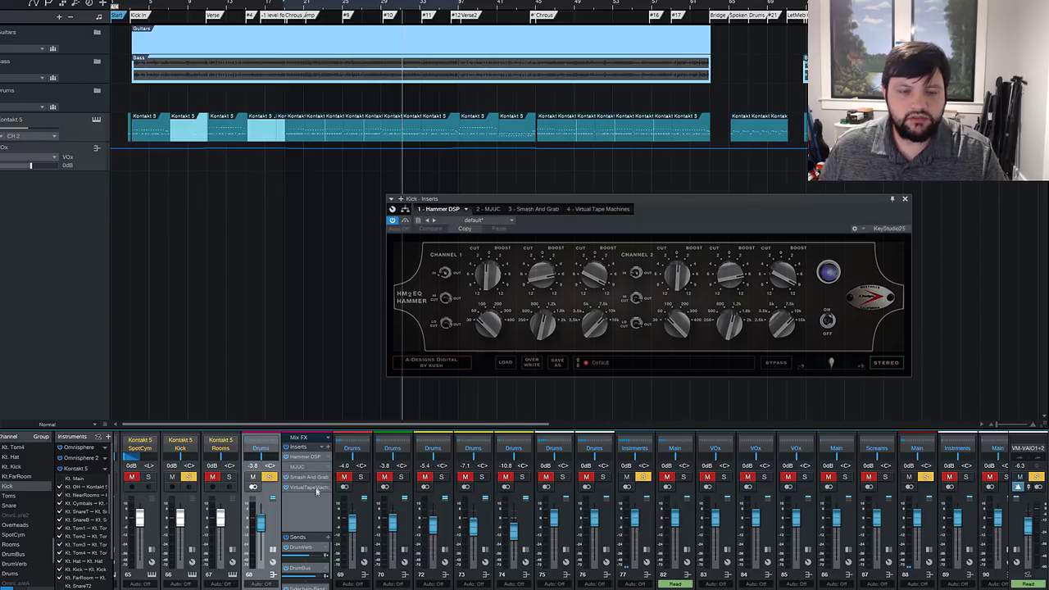
left_click(904, 199)
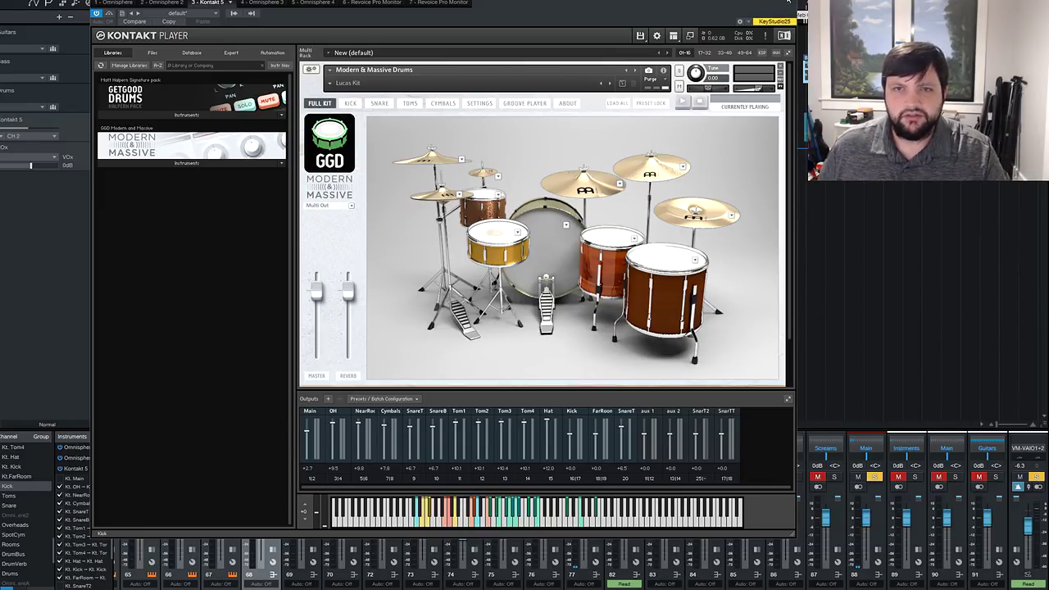
key("ctrl+w")
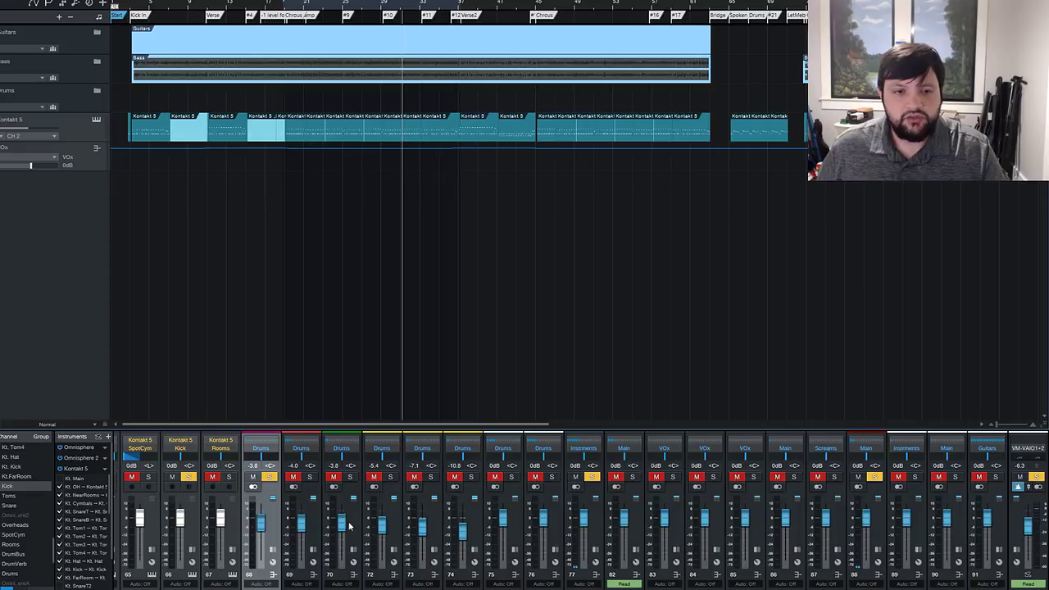
Clear the Kick channel's solo and set the playback position to bar 29 for auditioning the toms.
left_click(269, 479)
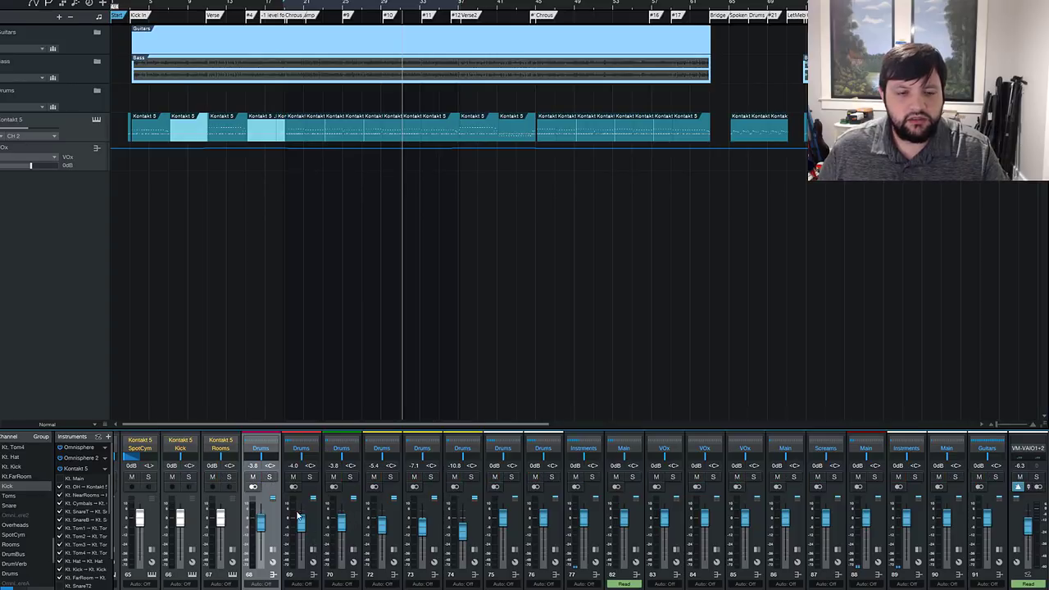
left_click(309, 477)
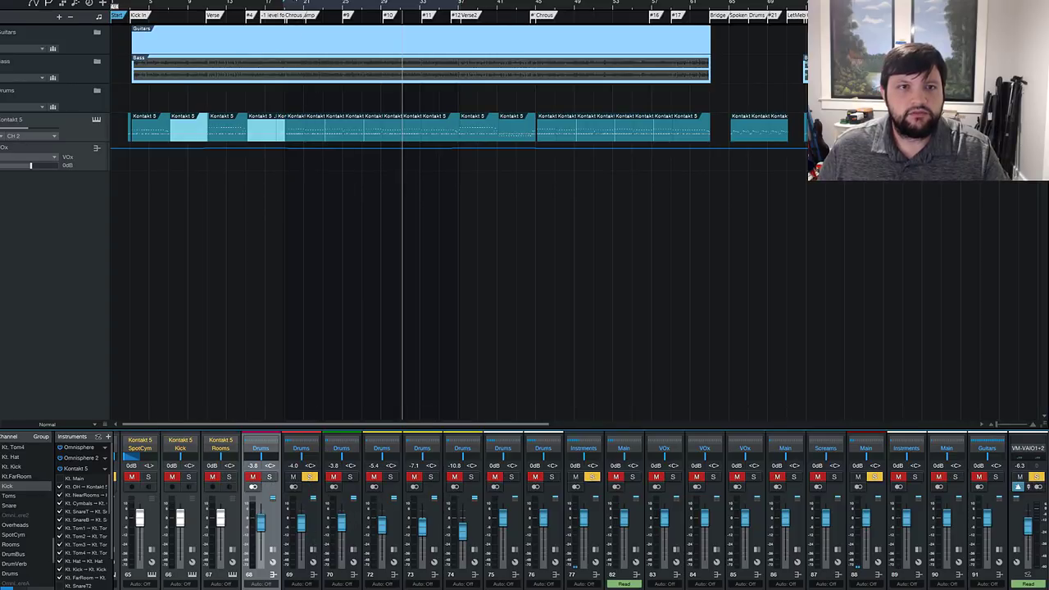
left_click(288, 10)
left_click_drag(289, 10, 314, 183)
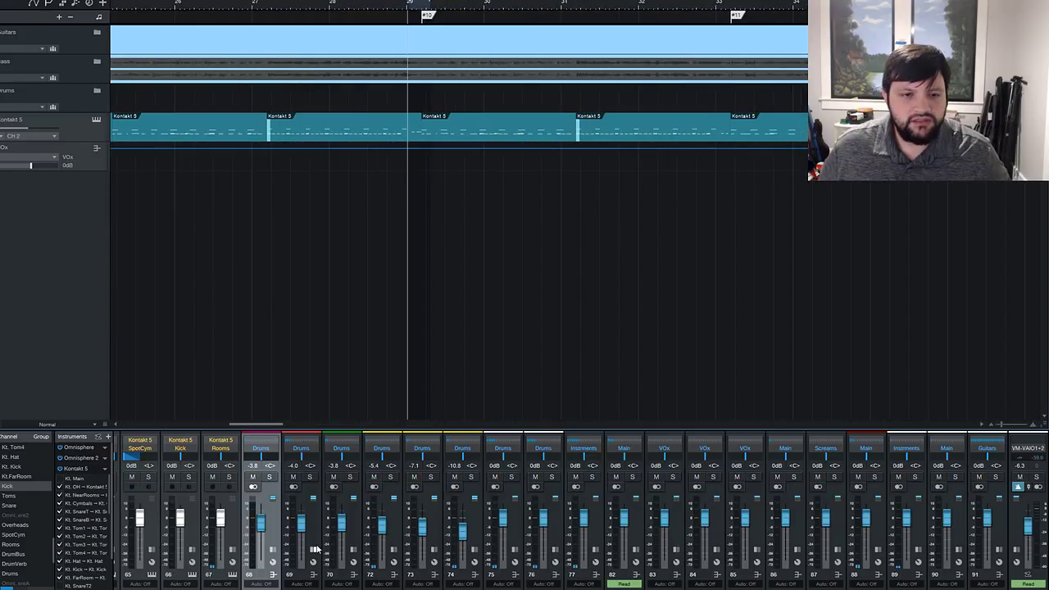
Open the Smash And Grab insert on the Toms channel and move its window up clear of the mixer.
left_click(314, 573)
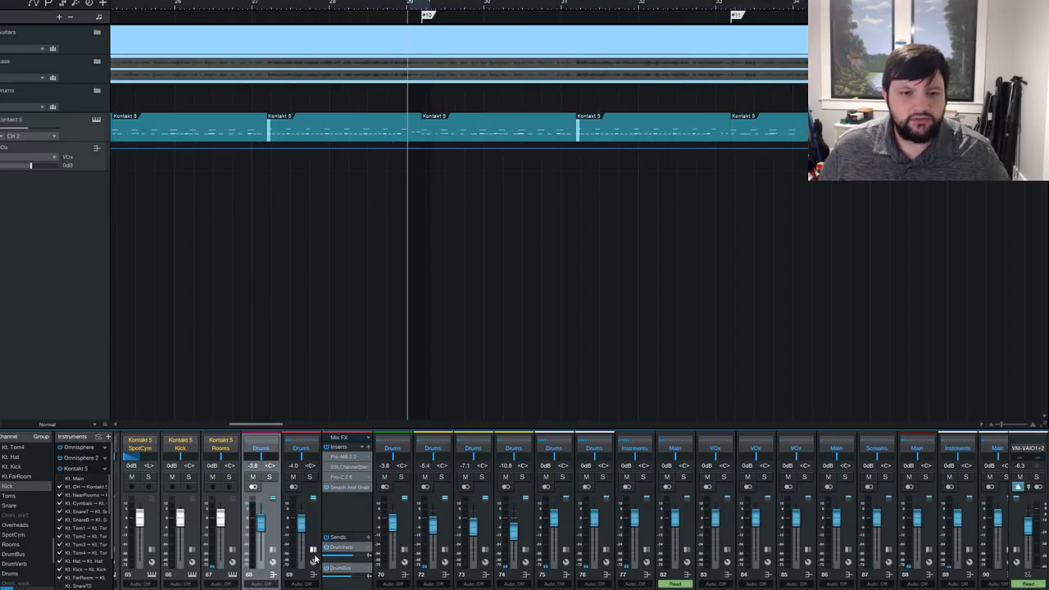
left_click(346, 489)
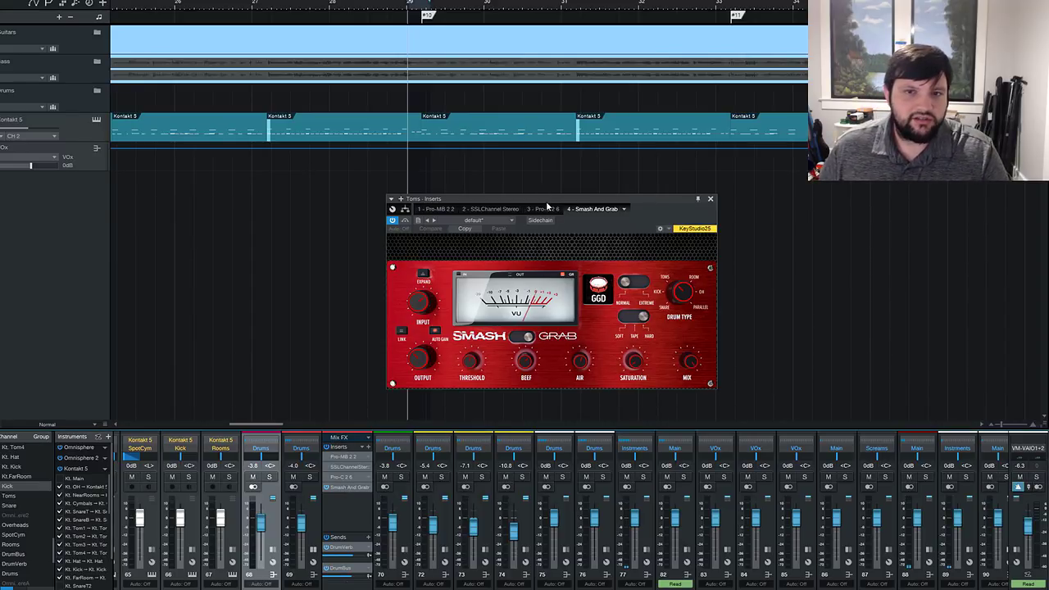
left_click_drag(547, 204, 491, 147)
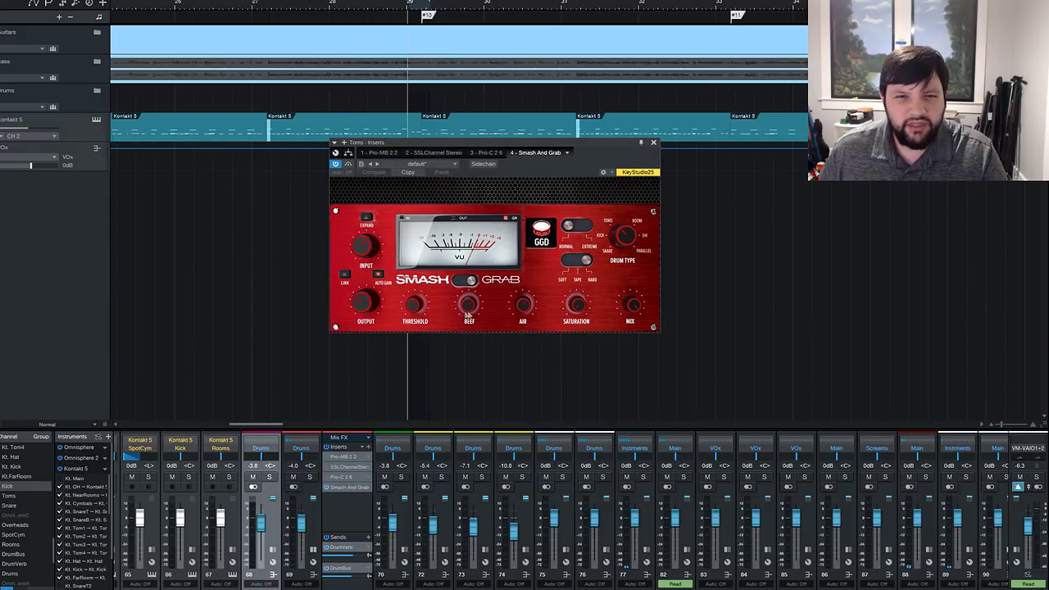
Play the tom section and try a different Saturation amount in the Toms channel's Smash And Grab.
key("space")
left_click(579, 320)
left_click_drag(577, 305, 579, 376)
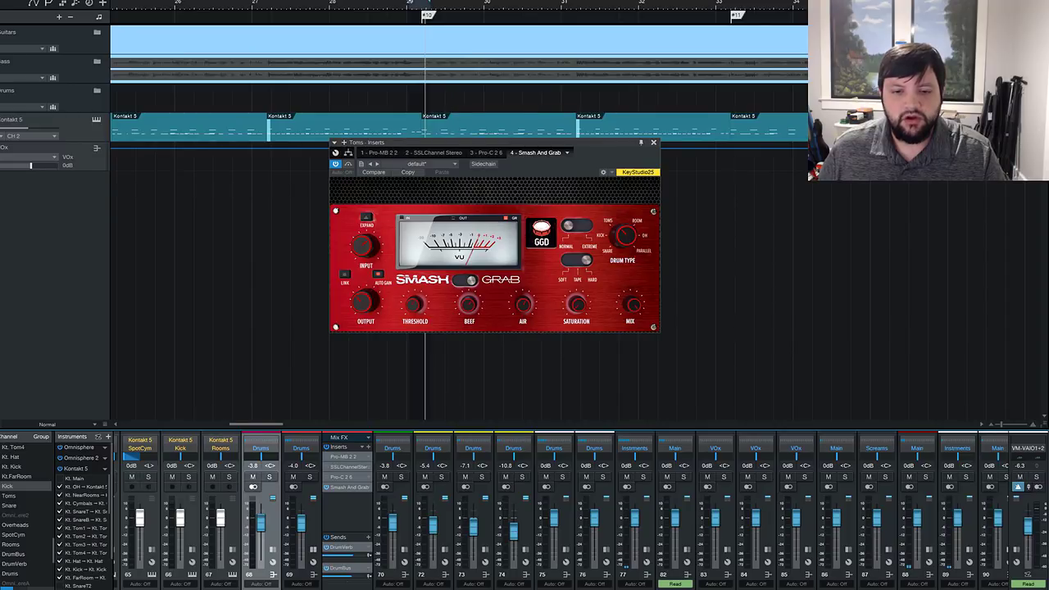
Compare the toms with Smash And Grab bypassed and enabled, and close the plug-in and the channel's inserts.
left_click(336, 164)
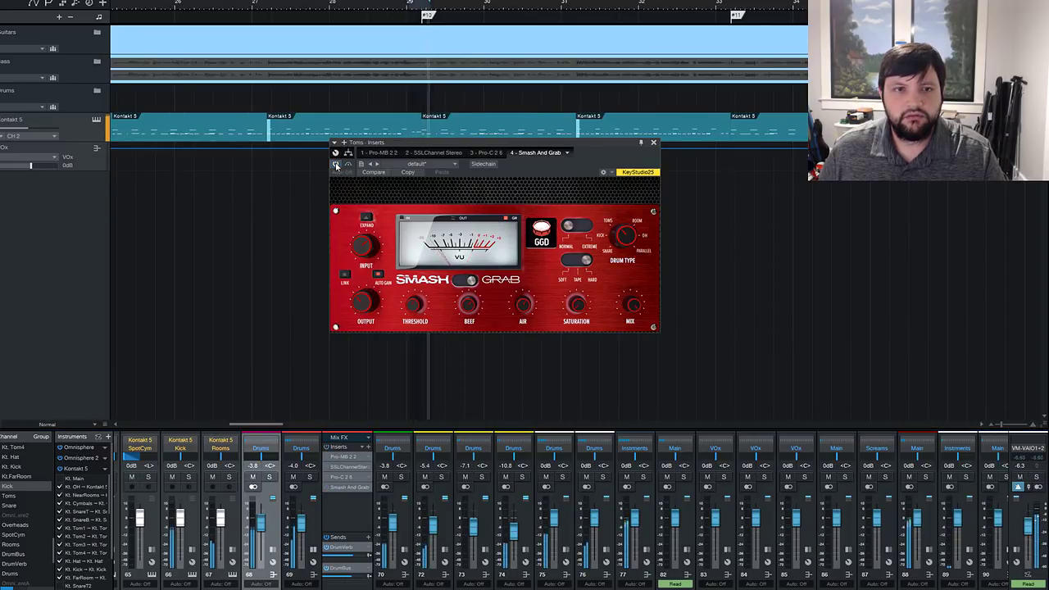
left_click(335, 164)
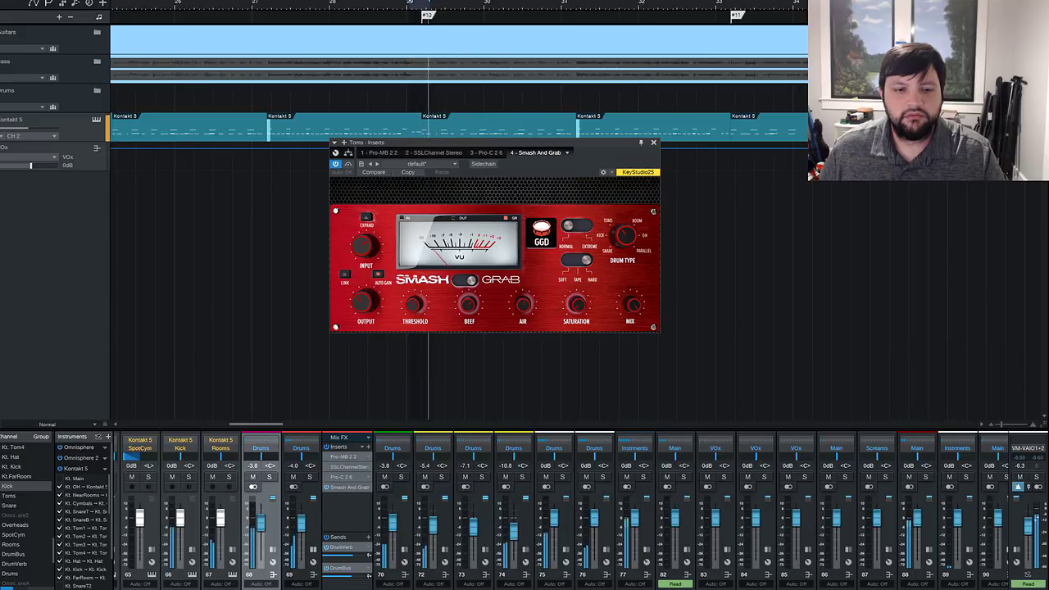
left_click(653, 142)
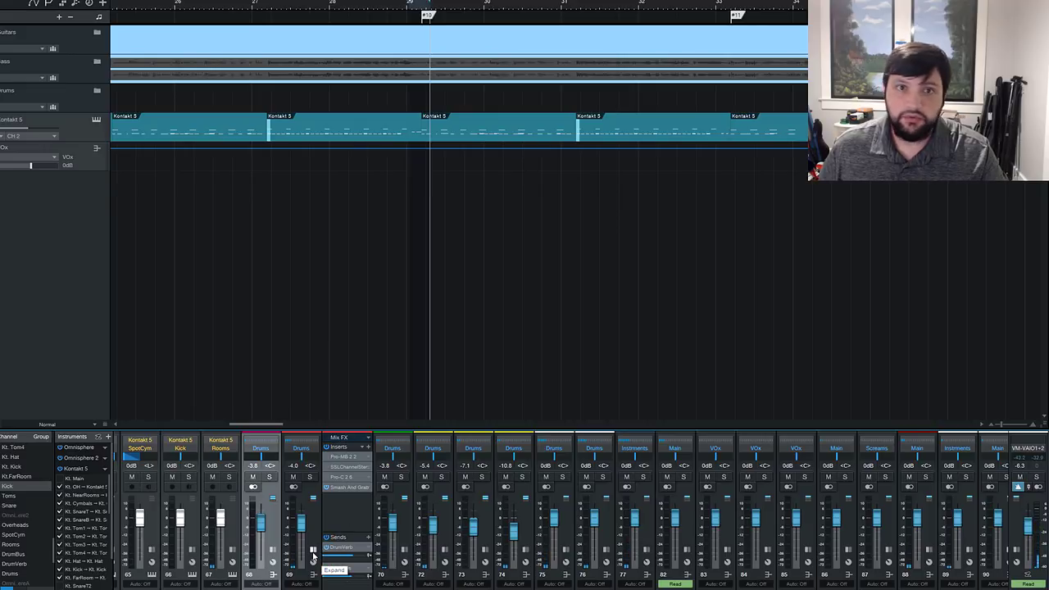
left_click(312, 553)
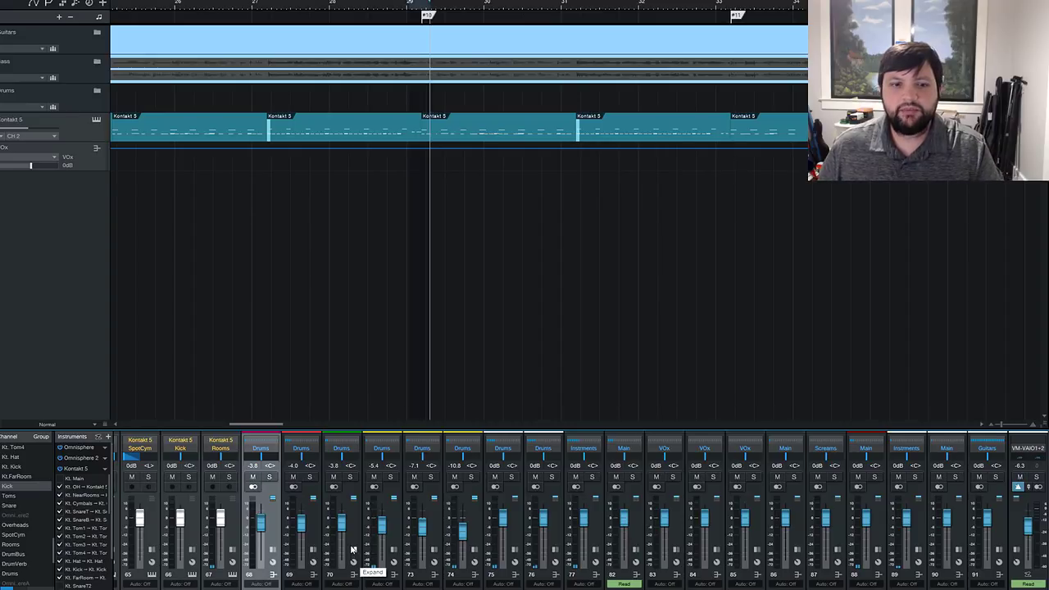
Open the Smash And Grab insert on the Snare channel and solo that channel.
left_click(352, 549)
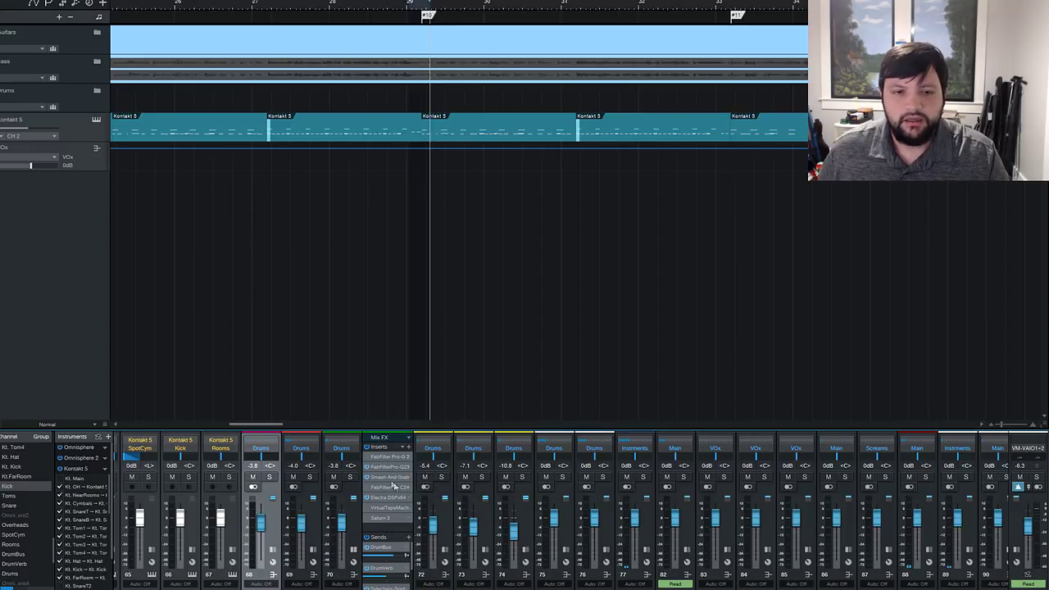
left_click(387, 478)
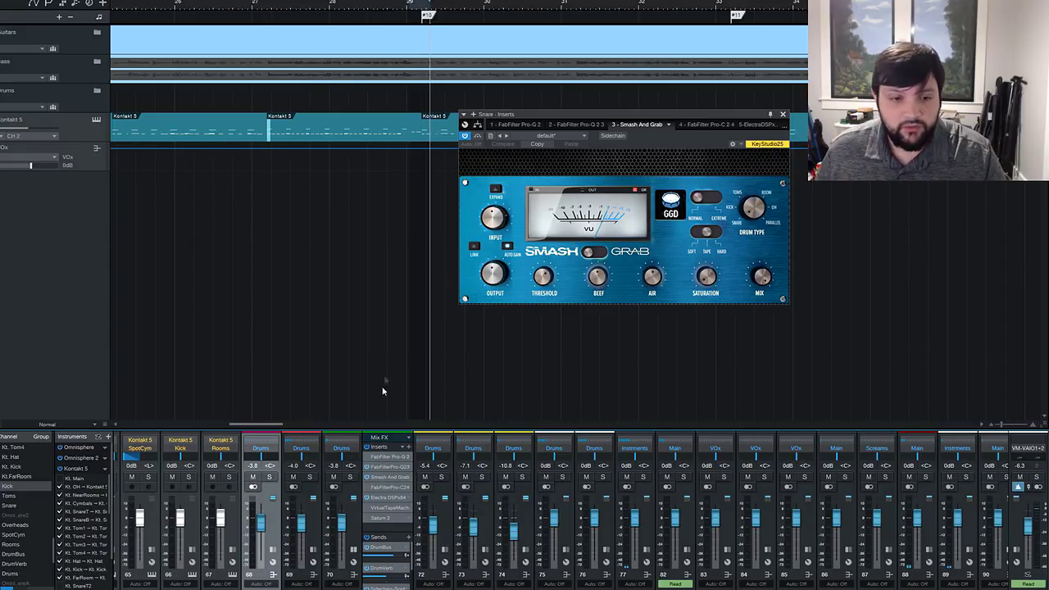
left_click(349, 477)
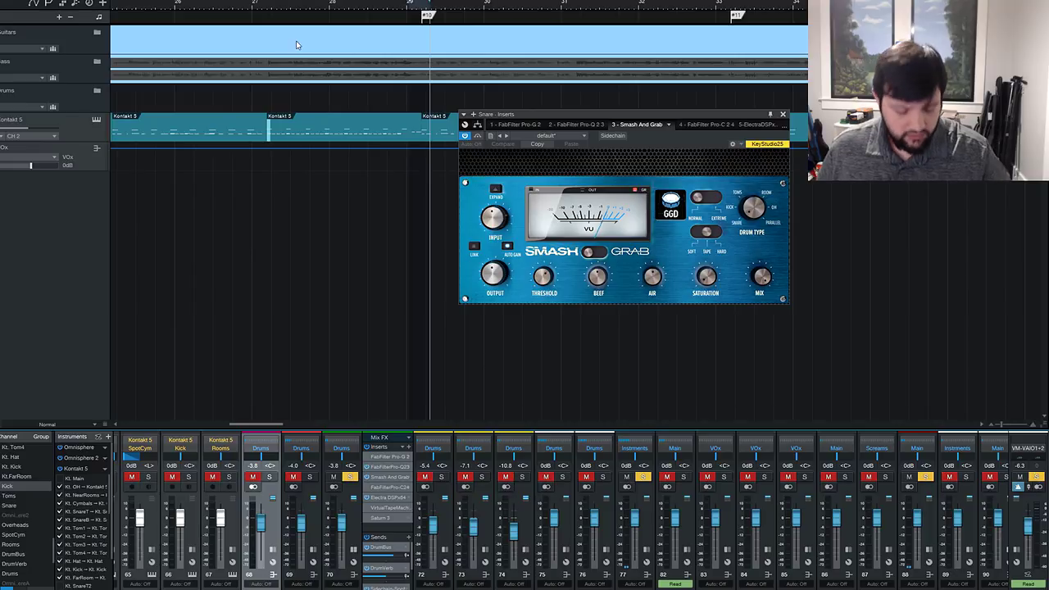
scroll(323, 41, "down", 5)
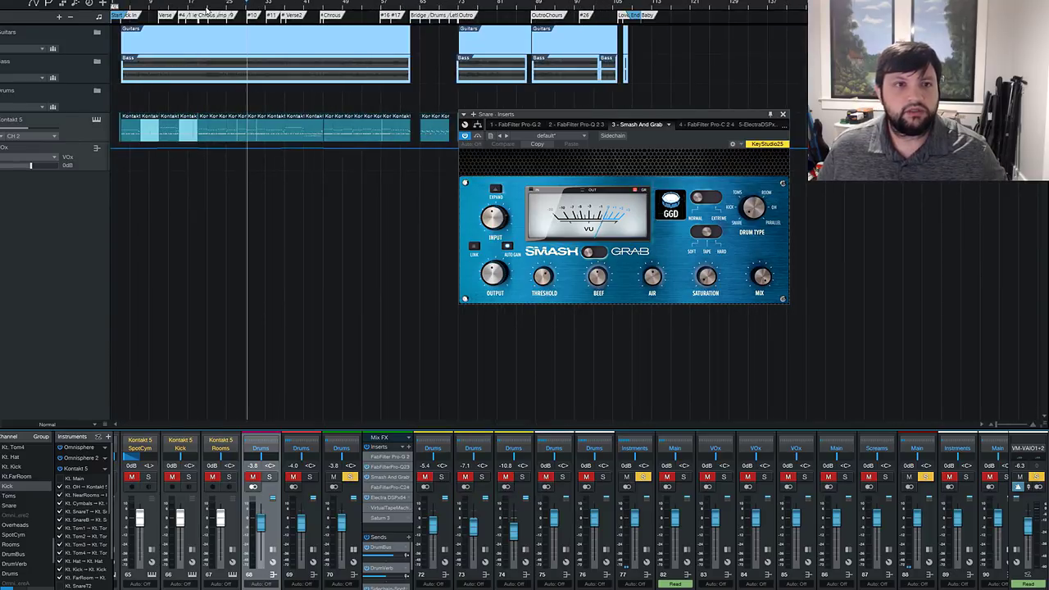
Play from the first chorus and compare the soloed snare with Smash And Grab bypassed and enabled.
left_click(203, 9)
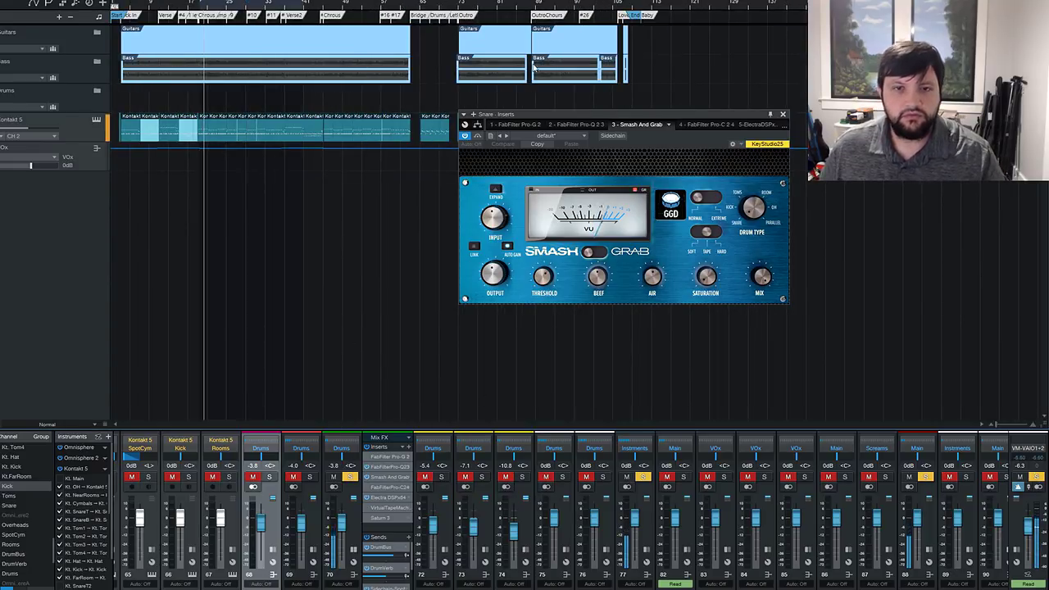
left_click(466, 136)
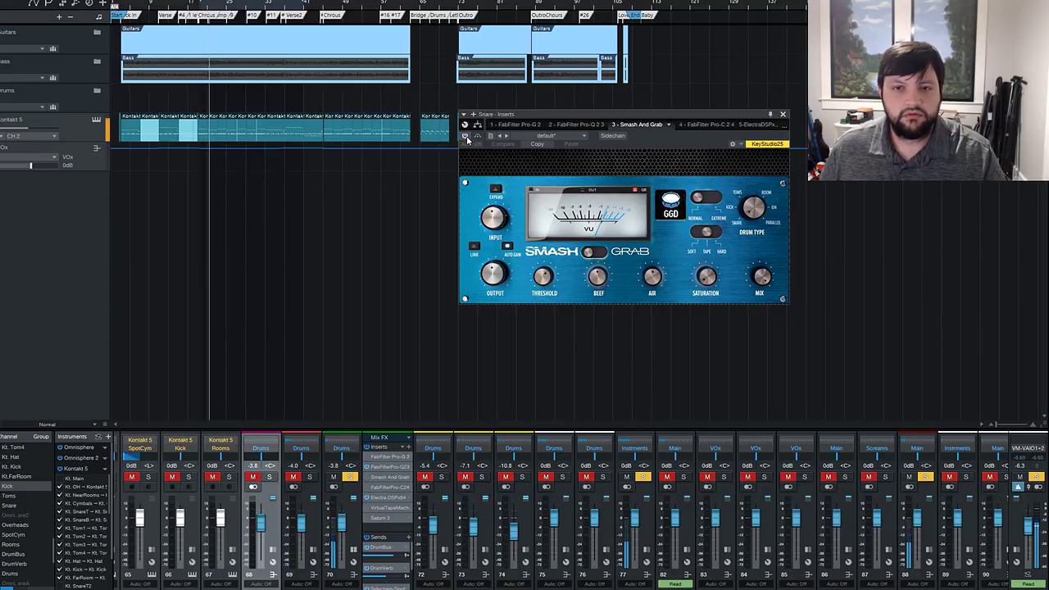
left_click(466, 136)
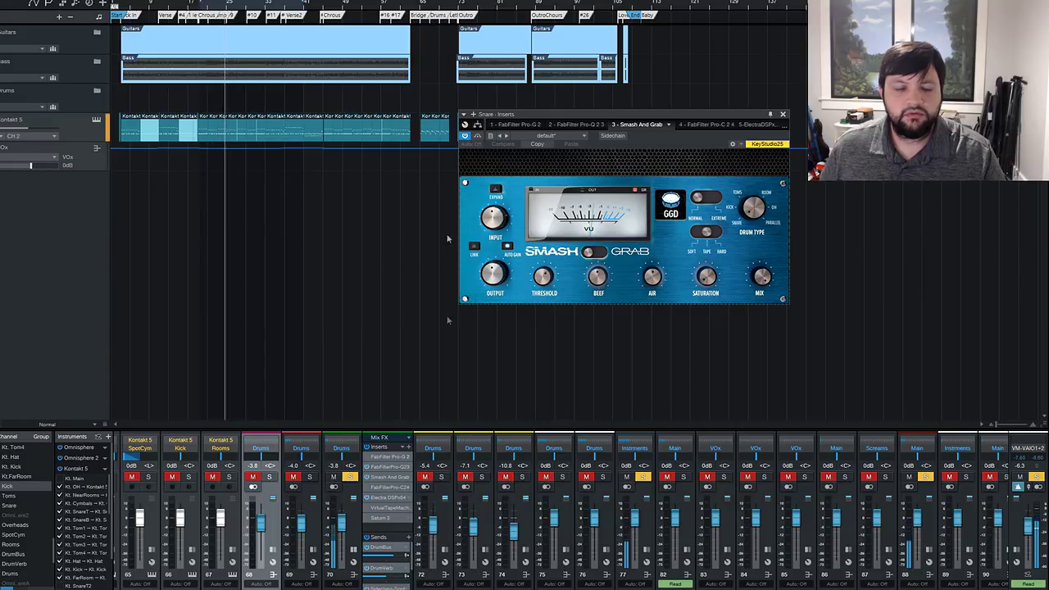
Clear the solo, compare the Snare's Smash And Grab bypassed and enabled in the full mix, and close the plug-in.
key("shift+s")
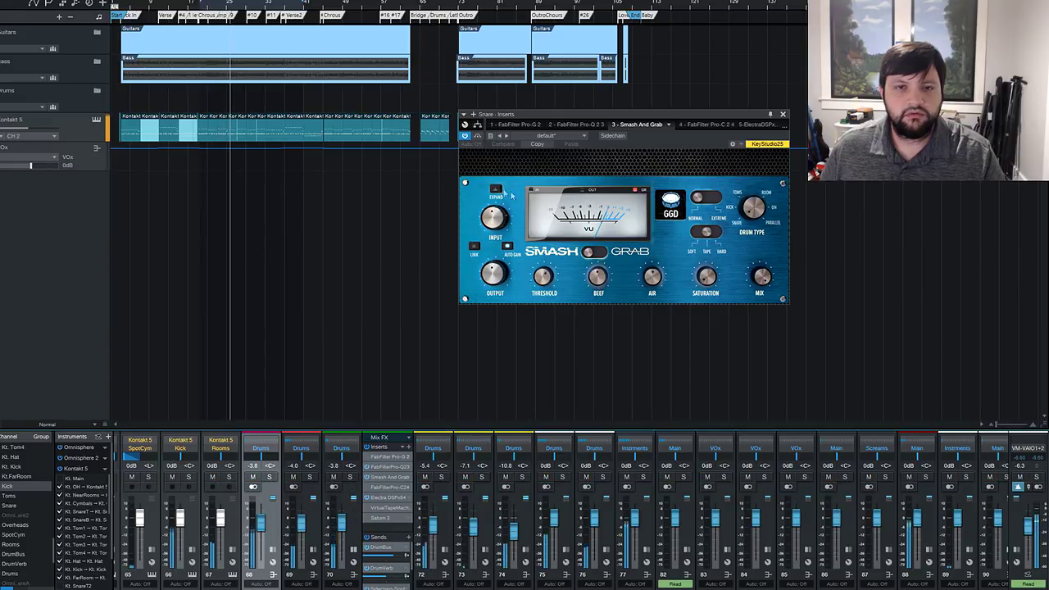
left_click(464, 136)
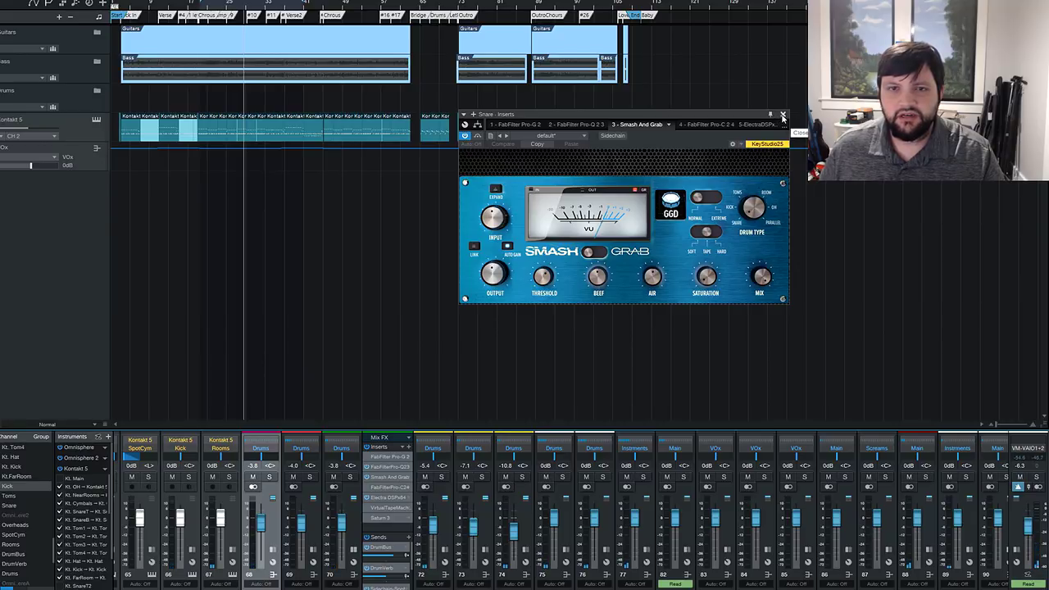
left_click(782, 116)
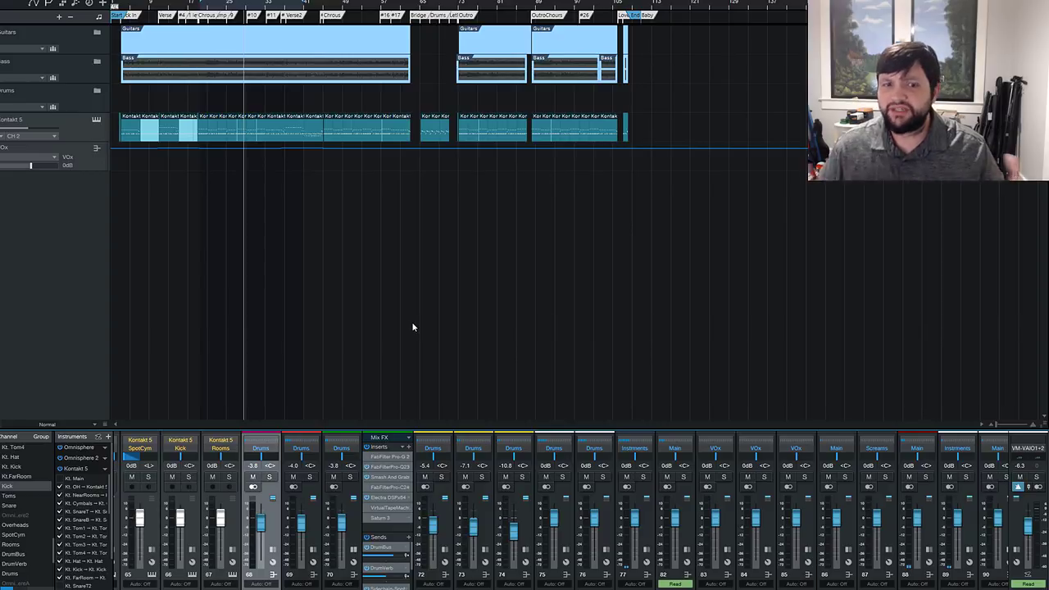
Close the Snare channel's inserts, open the Smash And Grab insert on the Overheads channel and solo that channel.
left_click(355, 549)
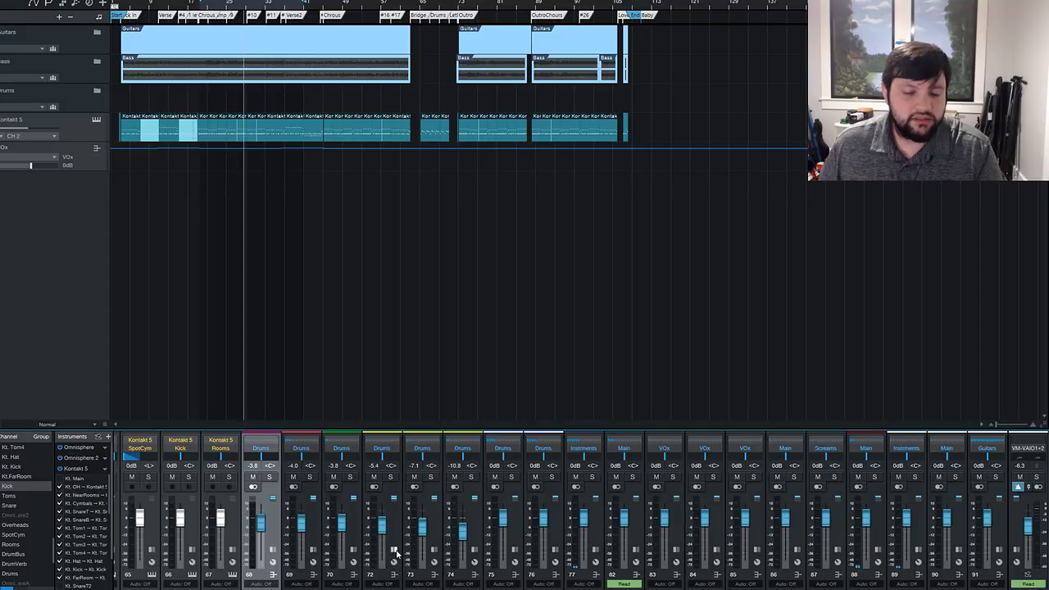
left_click(394, 550)
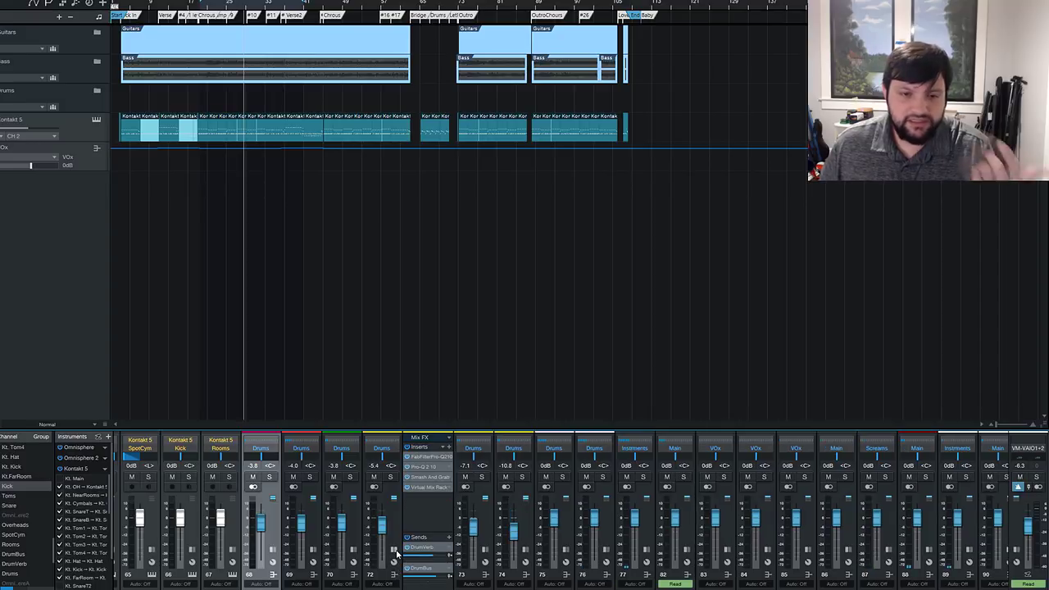
double_click(427, 478)
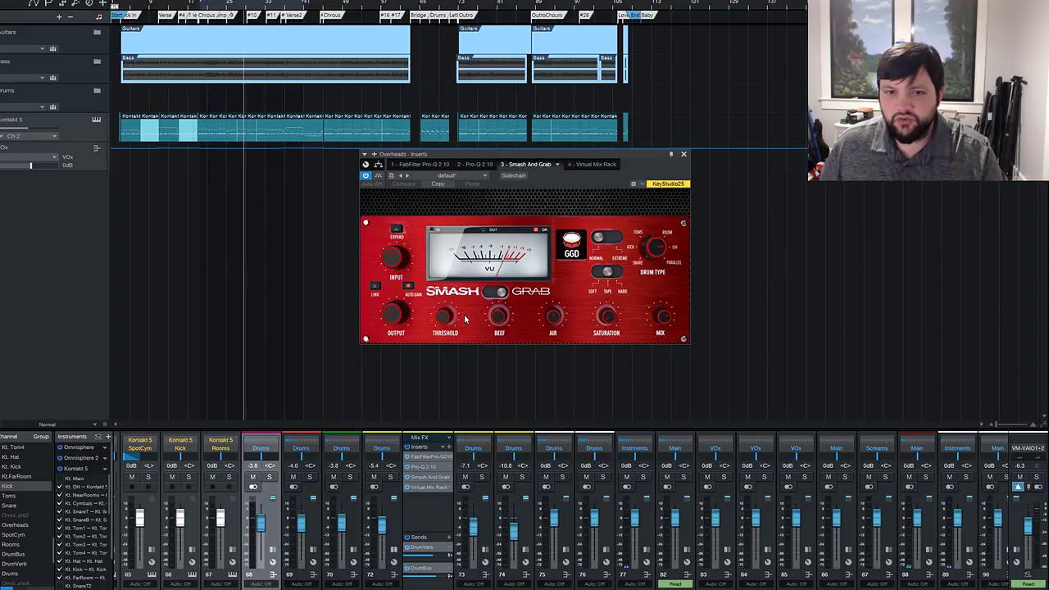
left_click(391, 478)
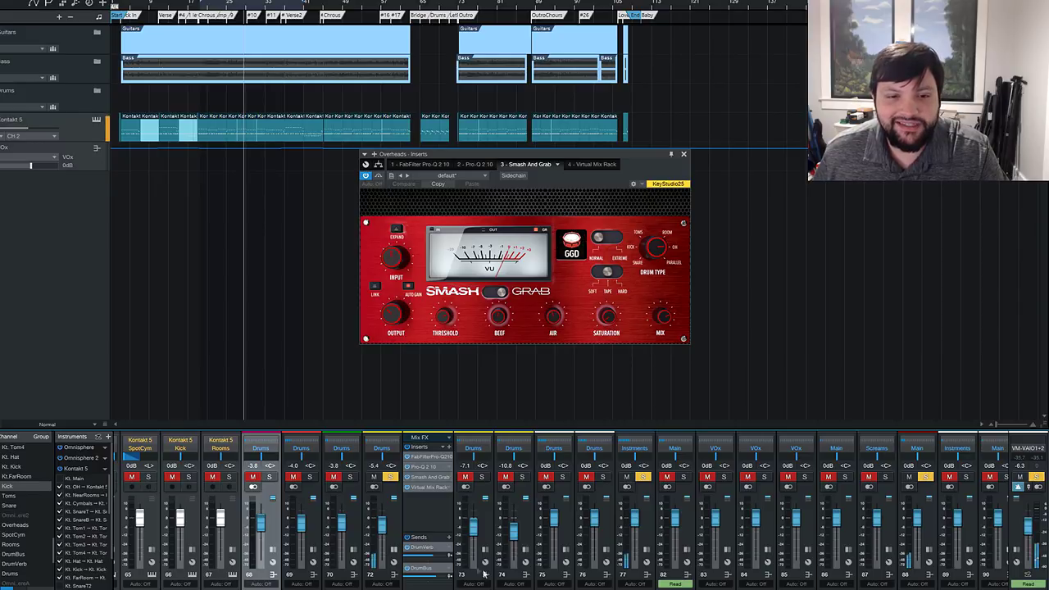
Compare the overheads with Smash And Grab bypassed and enabled, first soloed and, with the solo cleared, in the full mix.
left_click(365, 177)
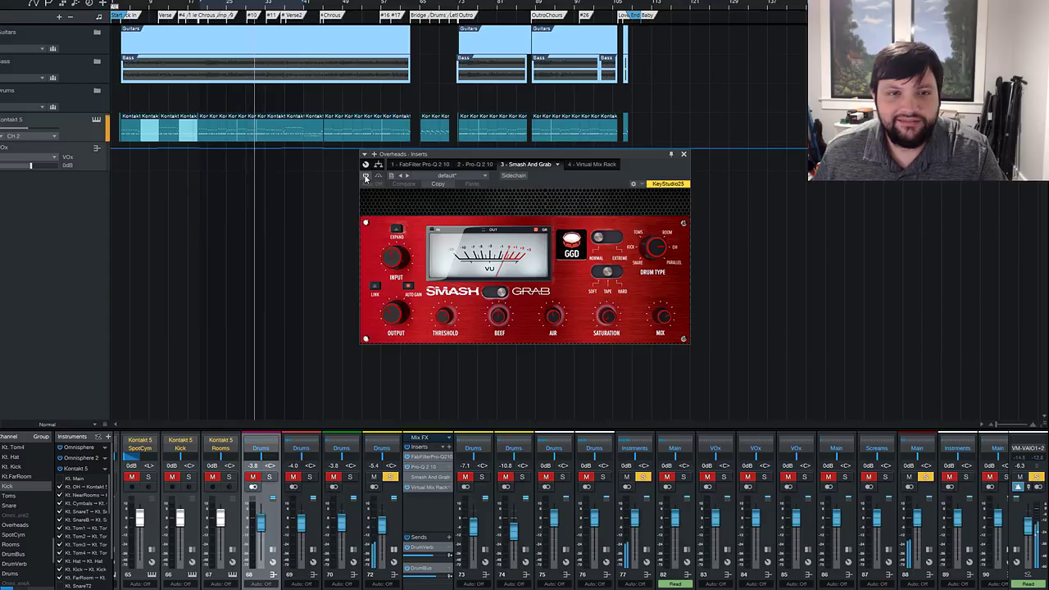
left_click(365, 177)
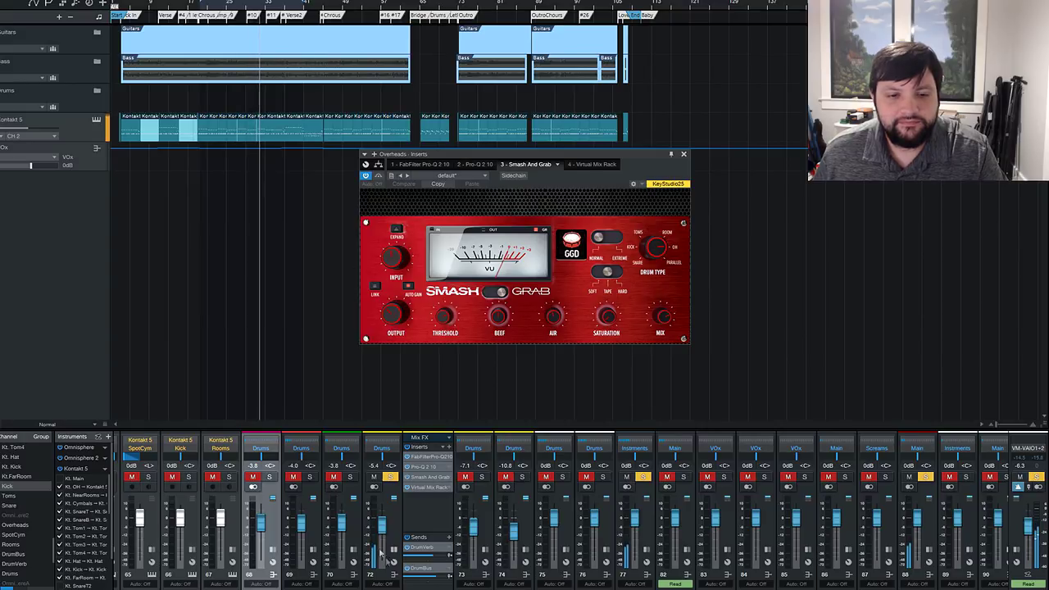
left_click(373, 504)
left_click(390, 476)
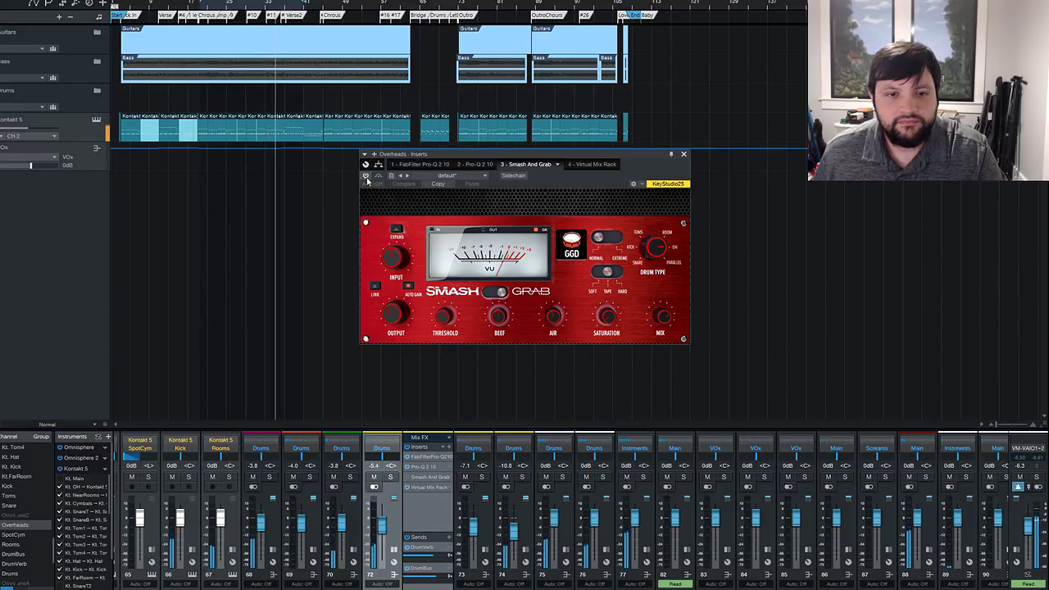
left_click(366, 176)
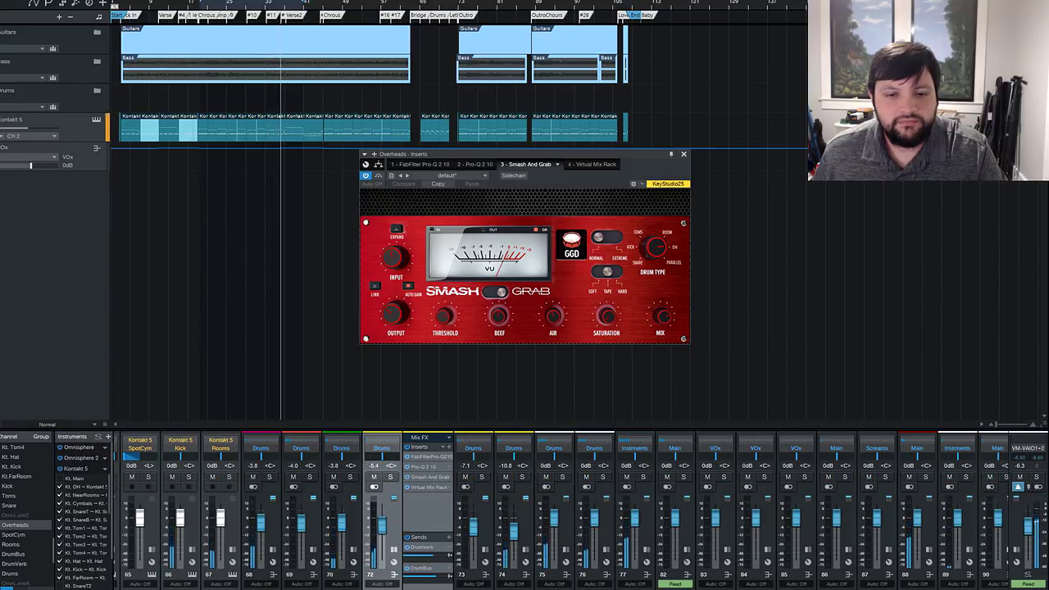
Close the Overheads inserts, open the Smash And Grab insert on the SpotCym channel and solo that channel.
left_click(394, 556)
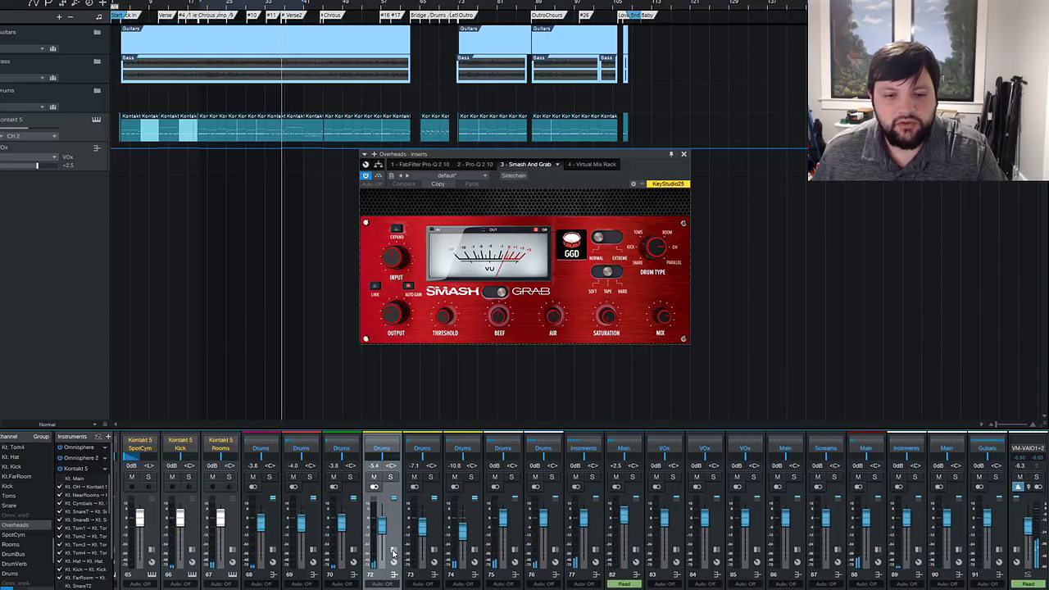
left_click(435, 554)
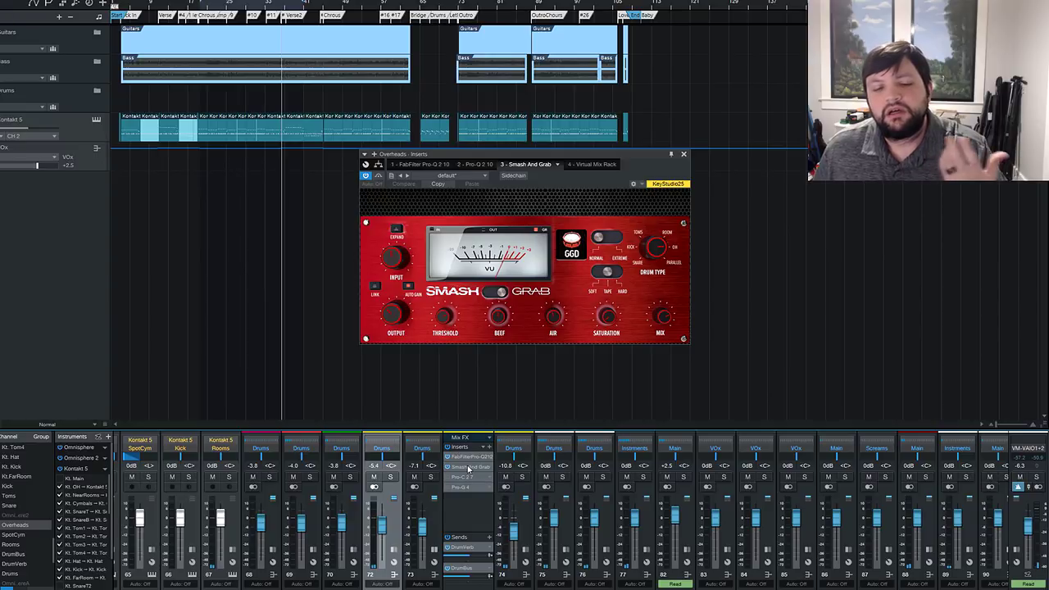
left_click(461, 467)
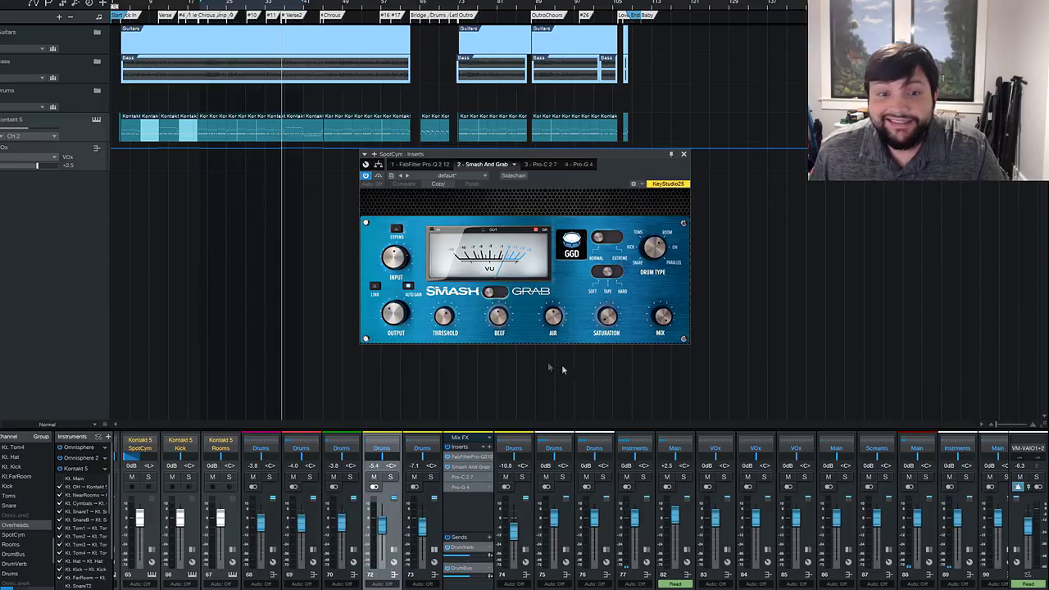
left_click(432, 478)
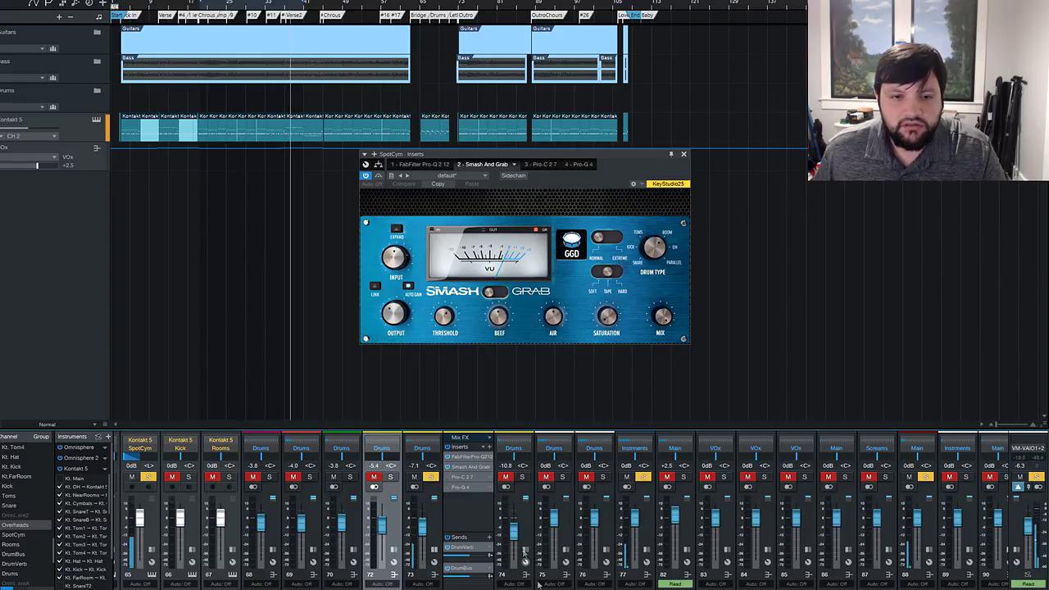
Compare the spot cymbals with Smash And Grab bypassed and enabled, then close the plug-in and unsolo the SpotCym channel.
left_click(366, 176)
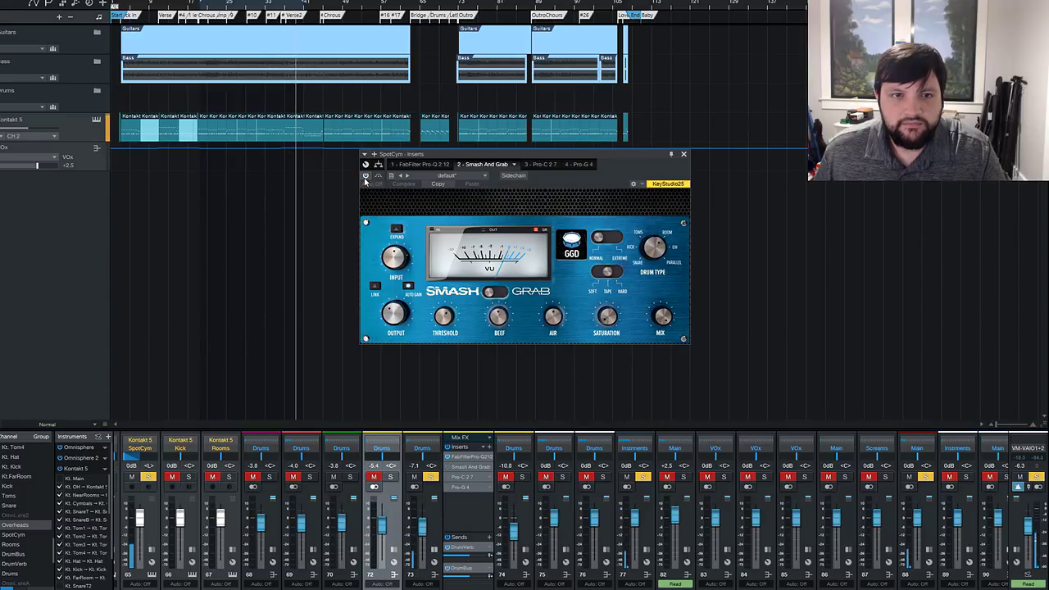
left_click(365, 176)
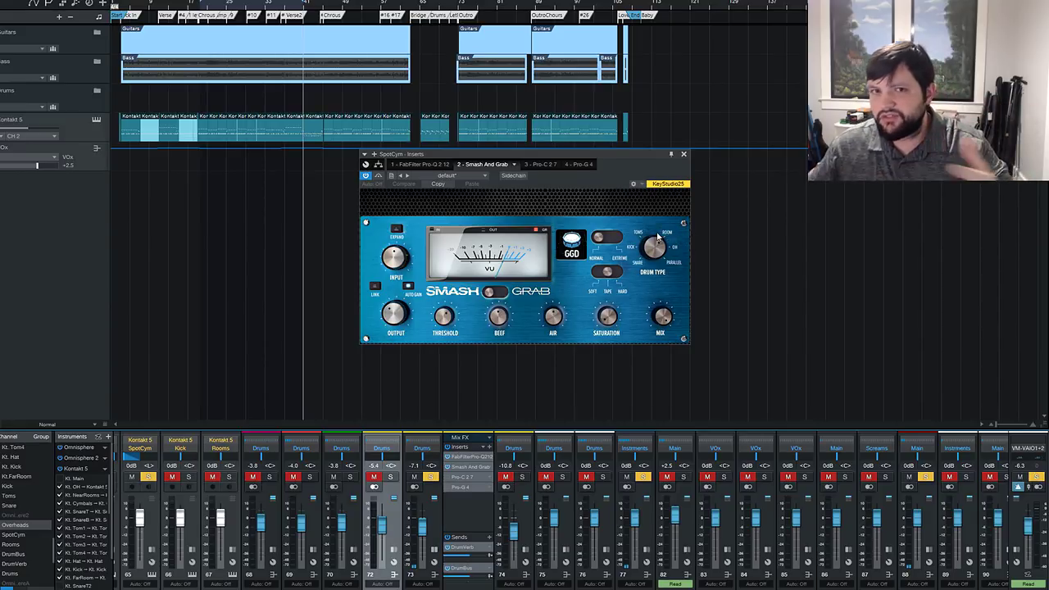
left_click(683, 156)
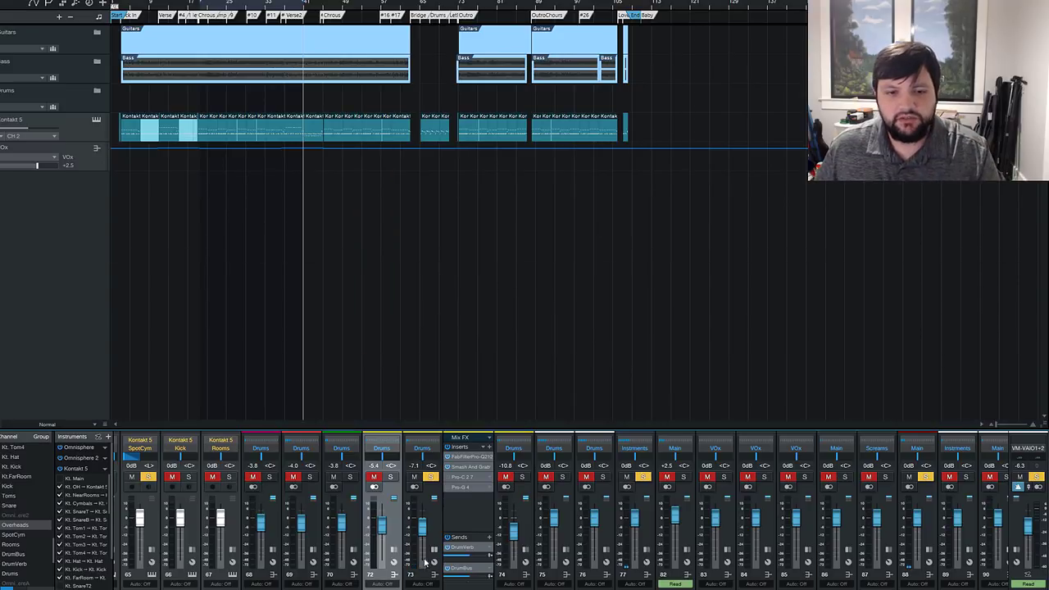
left_click(431, 487)
left_click(431, 476)
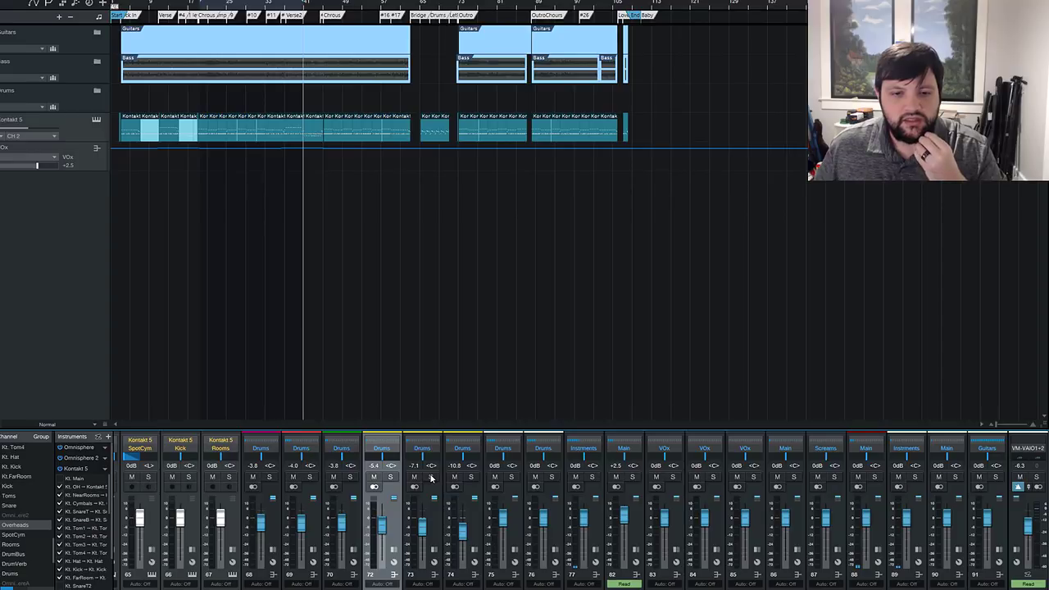
Solo the Rooms channel, return playback to the first chorus and open that channel's Smash And Grab insert.
left_click(475, 561)
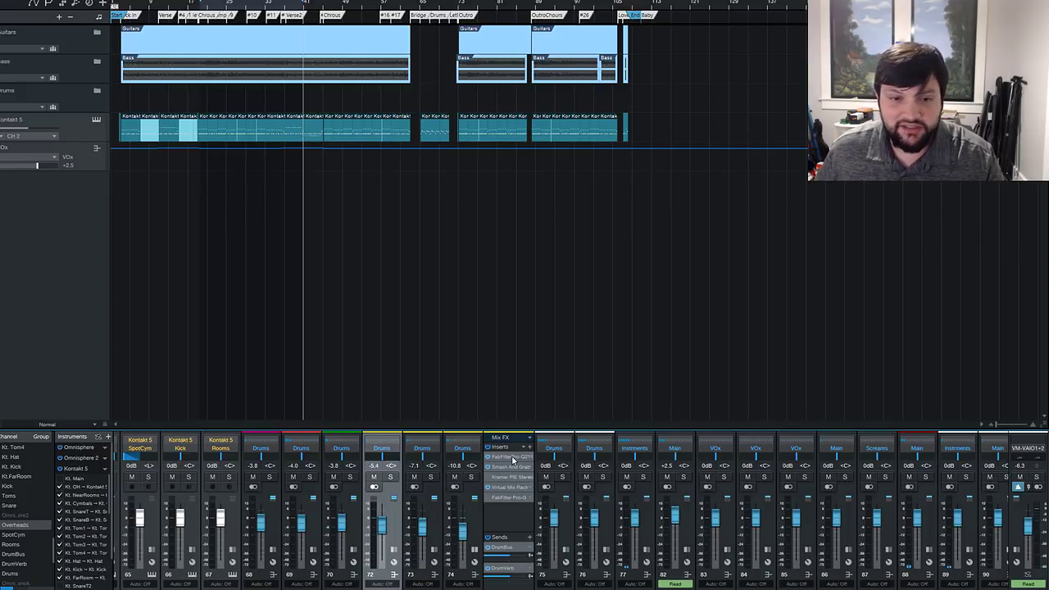
left_click(471, 476)
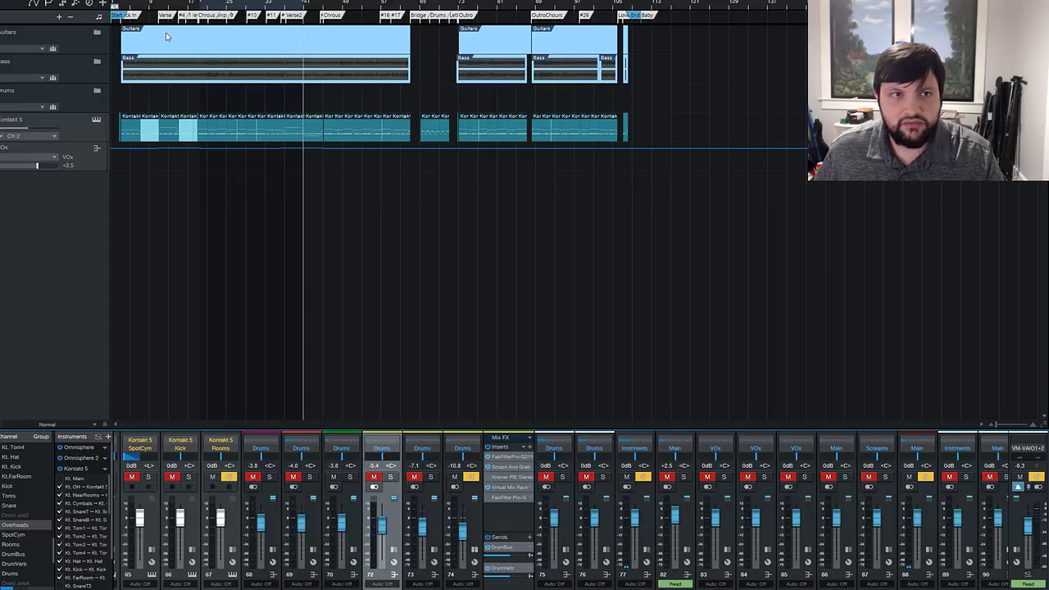
left_click(206, 6)
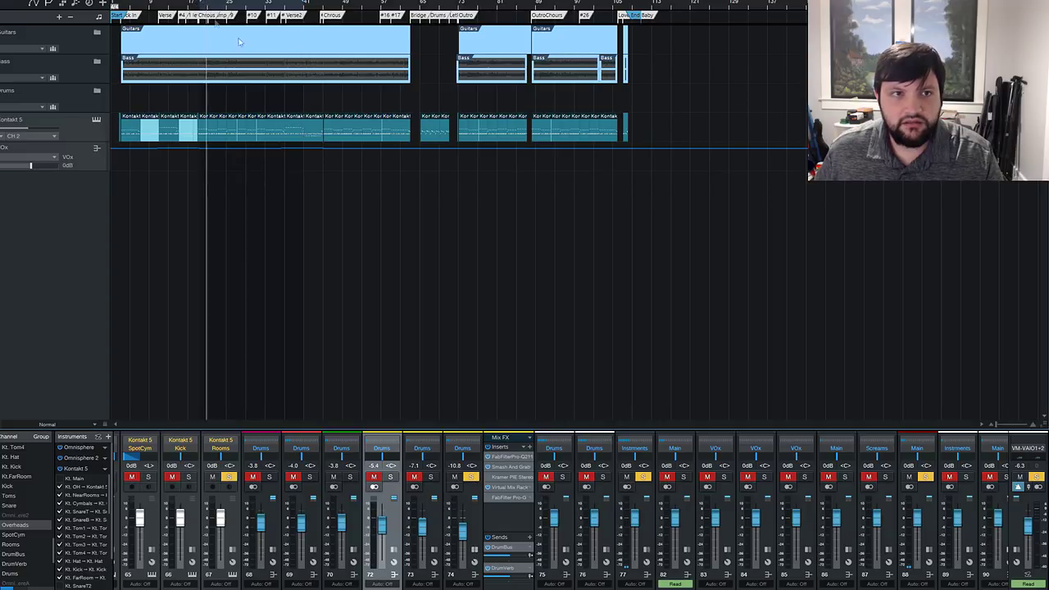
left_click(523, 467)
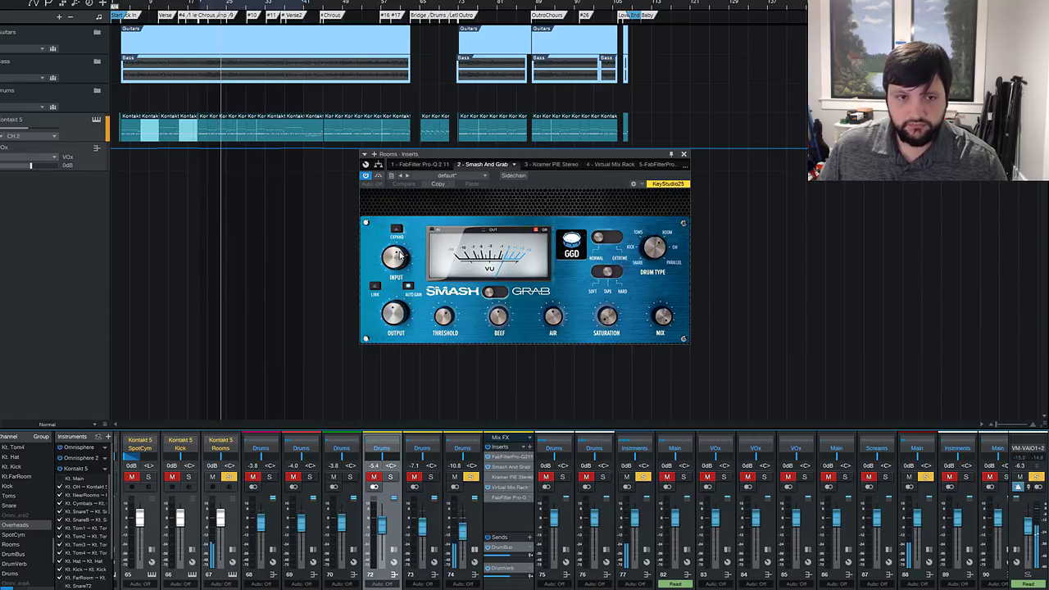
Try the Rooms channel's Smash And Grab Input at 15.4 dB, compare it bypassed and enabled, and lower Input to about 7 dB.
left_click_drag(401, 265, 412, 254)
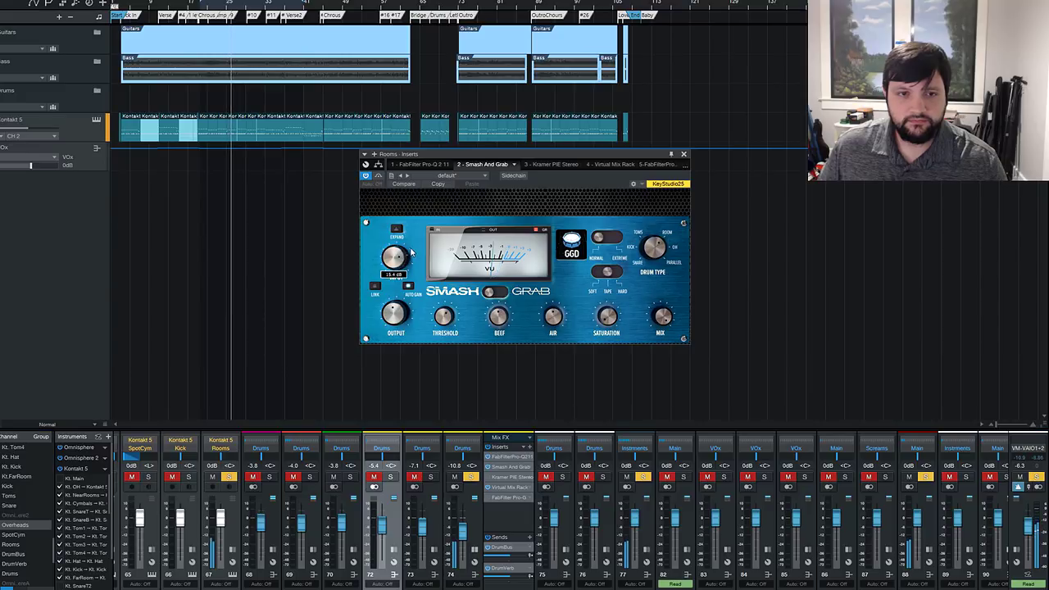
left_click(367, 179)
left_click(366, 179)
mouse_move(388, 261)
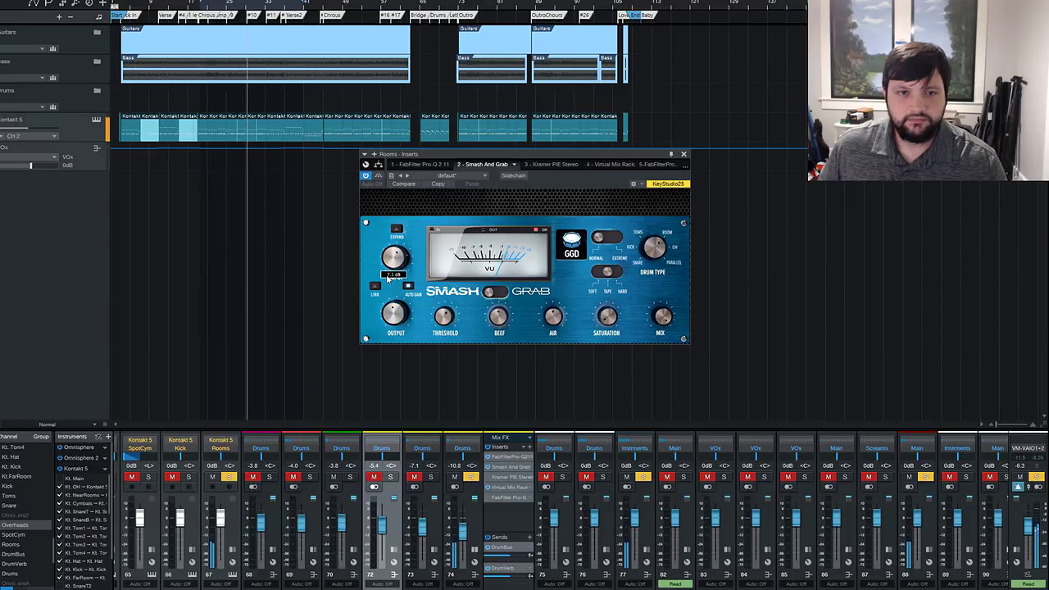
Set the Rooms channel's Smash And Grab Saturation to about 49% and try different Air amounts.
left_click_drag(606, 316, 635, 260)
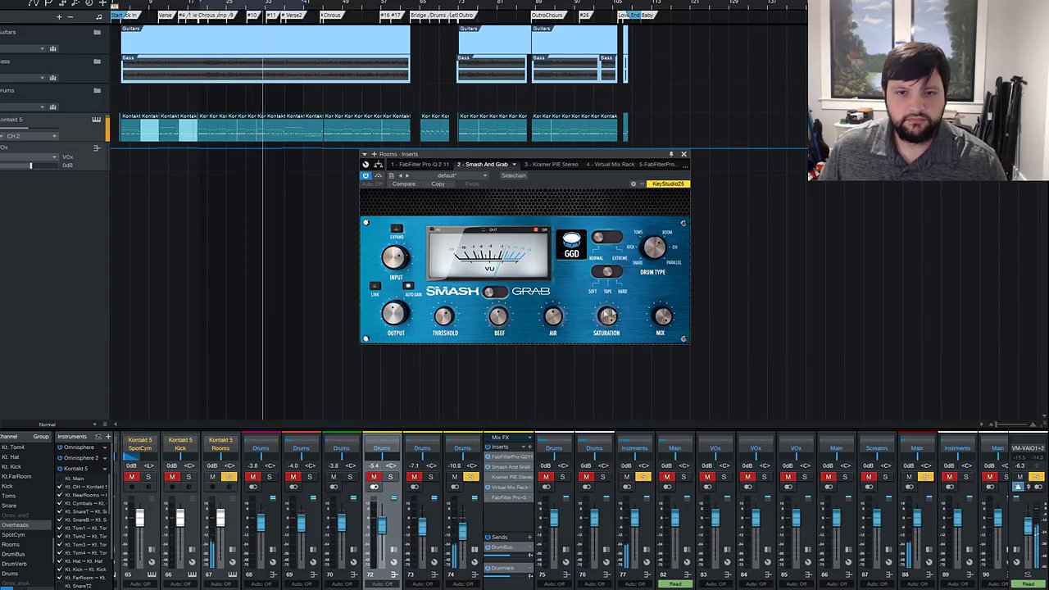
left_click_drag(607, 316, 605, 348)
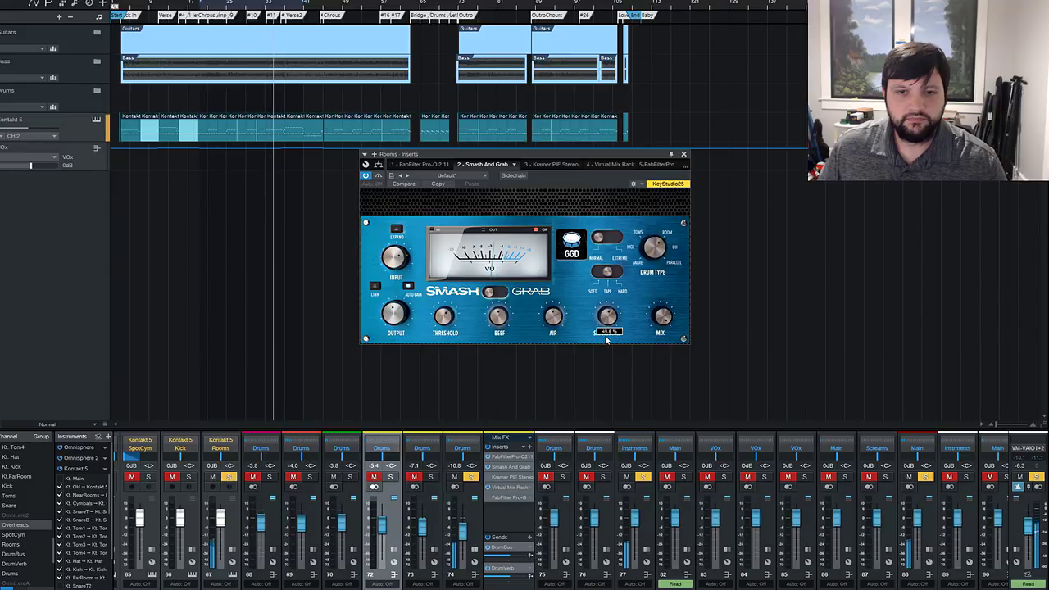
mouse_move(555, 318)
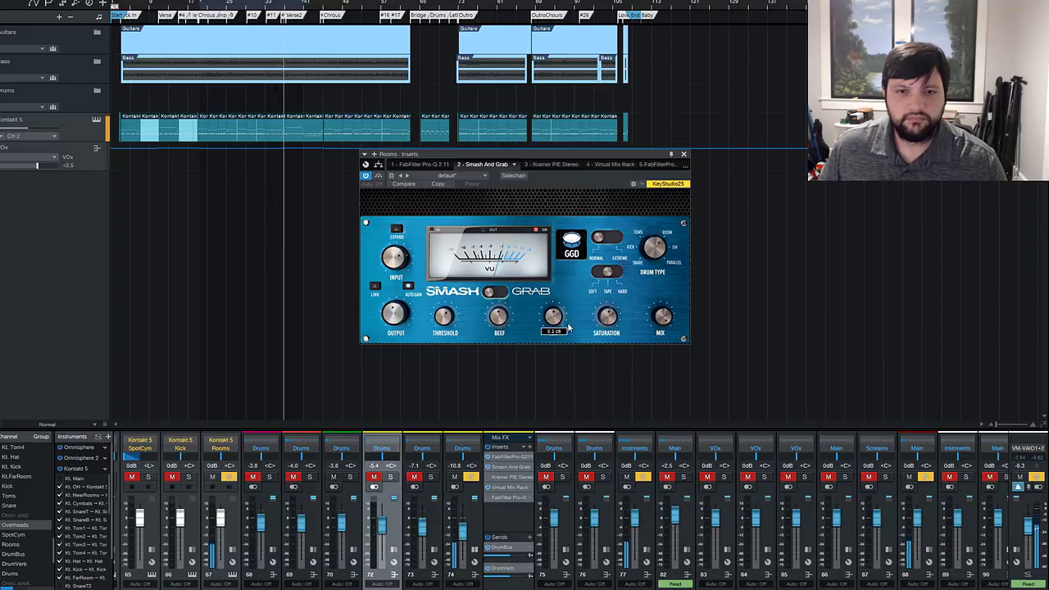
Adjust the Beef amount in the Rooms channel's Smash And Grab and compare the rooms with the plug-in bypassed and enabled.
mouse_move(499, 320)
left_click_drag(498, 320, 507, 303)
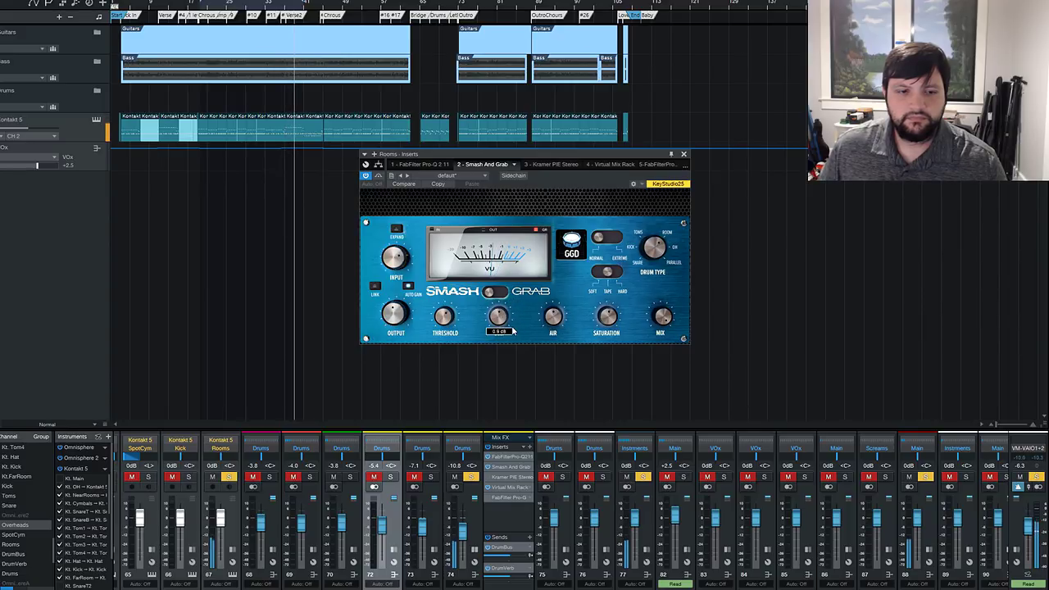
left_click_drag(515, 327, 512, 335)
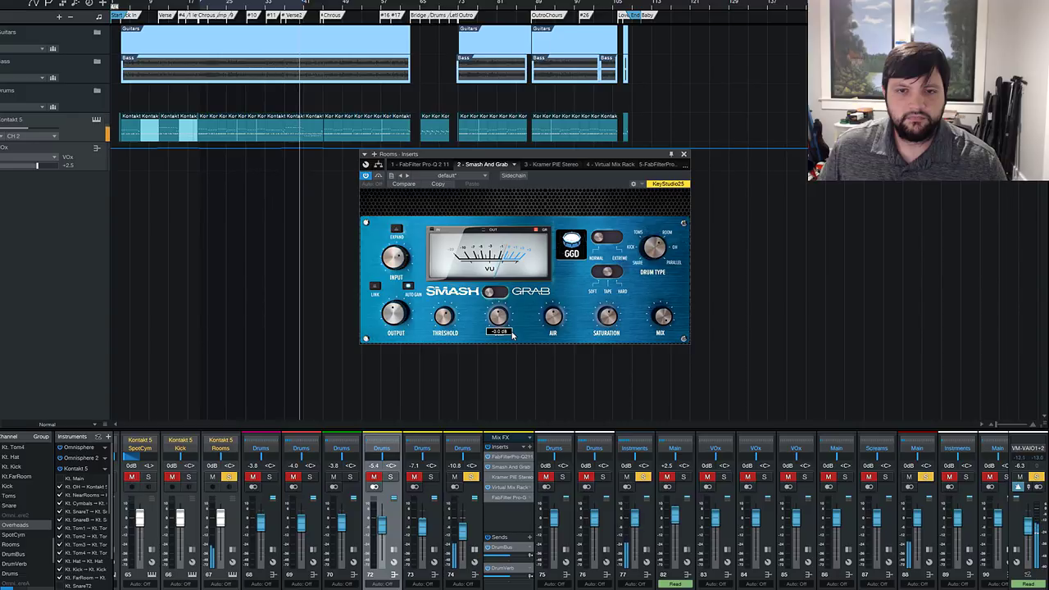
left_click(366, 176)
left_click(366, 176)
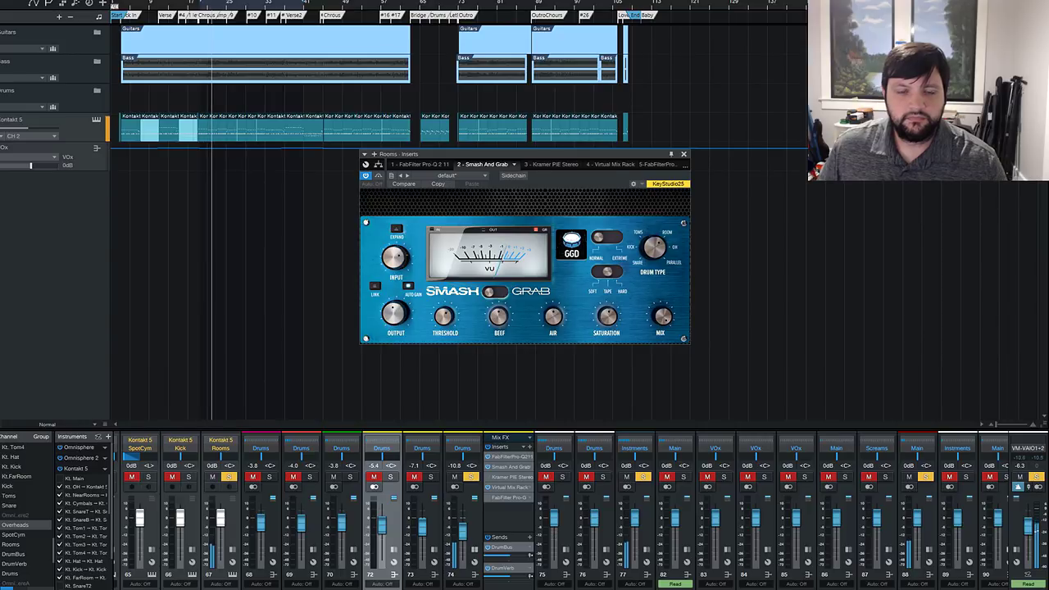
Open the Virtual Mix Rack insert on the Rooms channel.
left_click(501, 487)
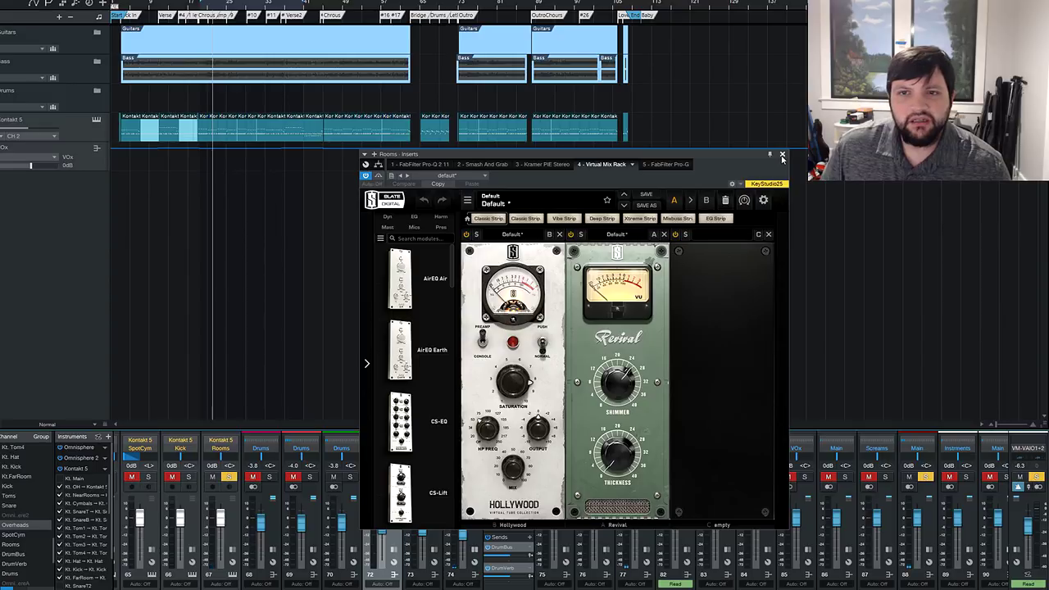
Close the Rooms channel's Virtual Mix Rack, unsolo the channel to hear it in the full mix, and collapse its inserts.
left_click(782, 155)
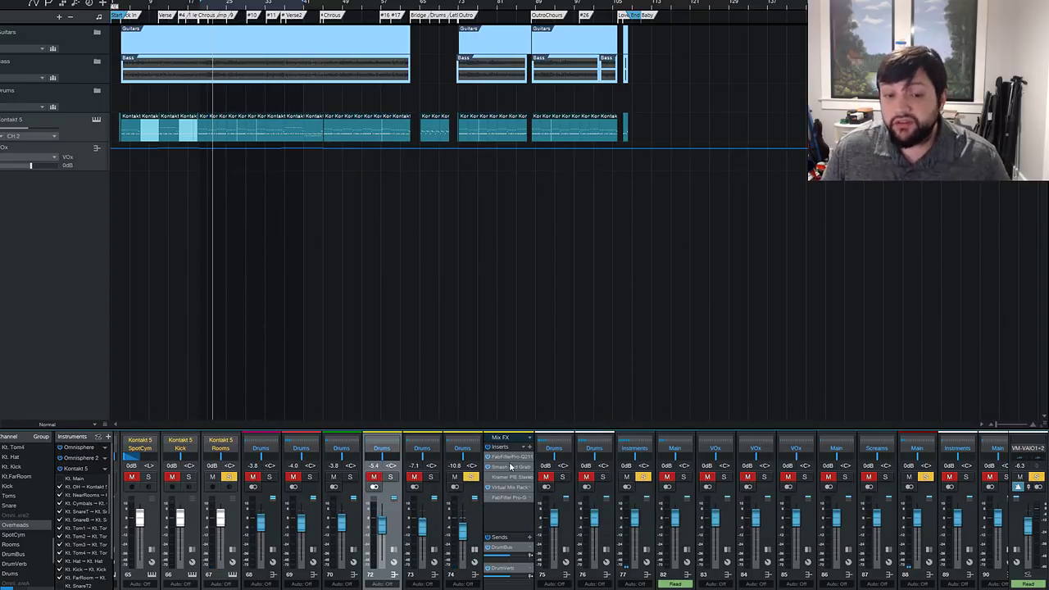
left_click(474, 554)
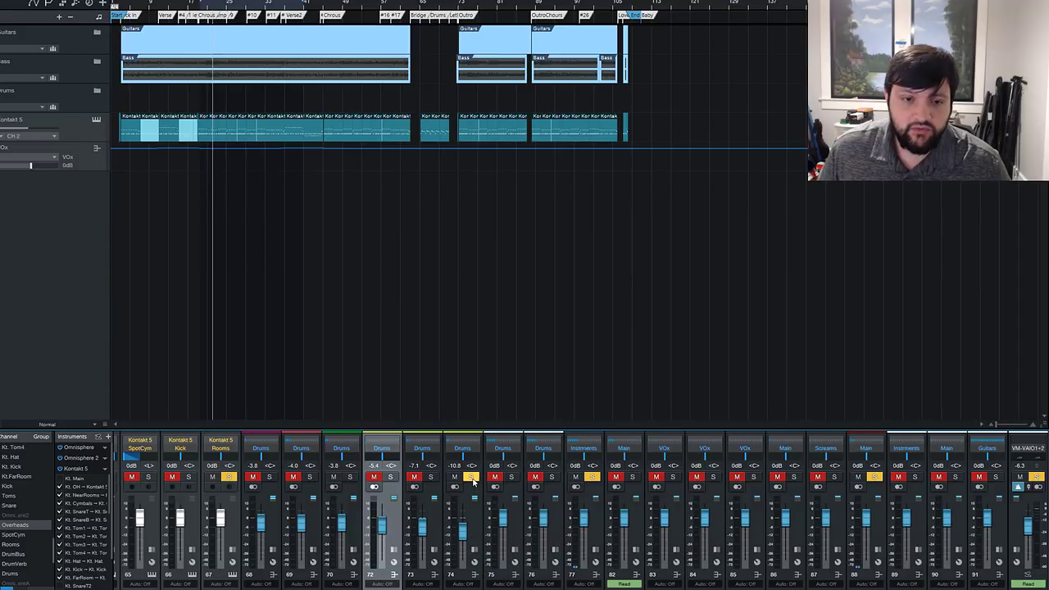
left_click(473, 554)
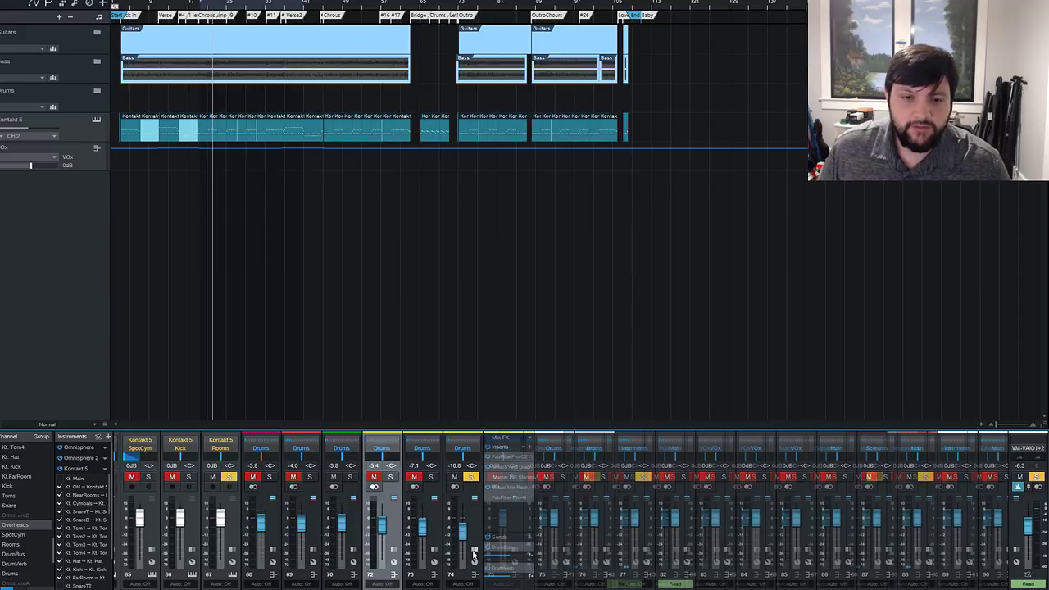
left_click(478, 484)
left_click(471, 477)
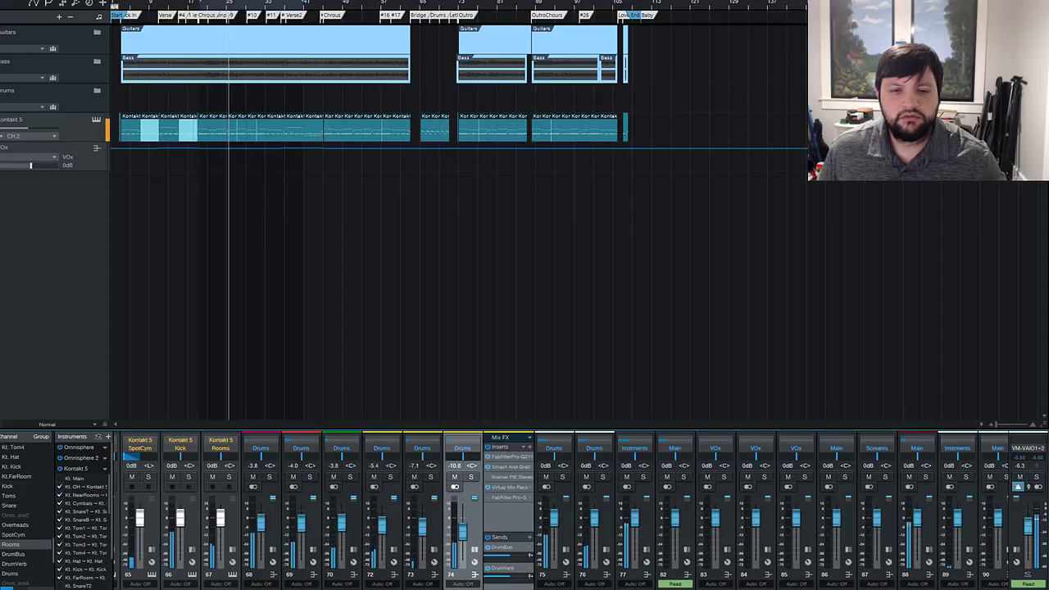
left_click(473, 549)
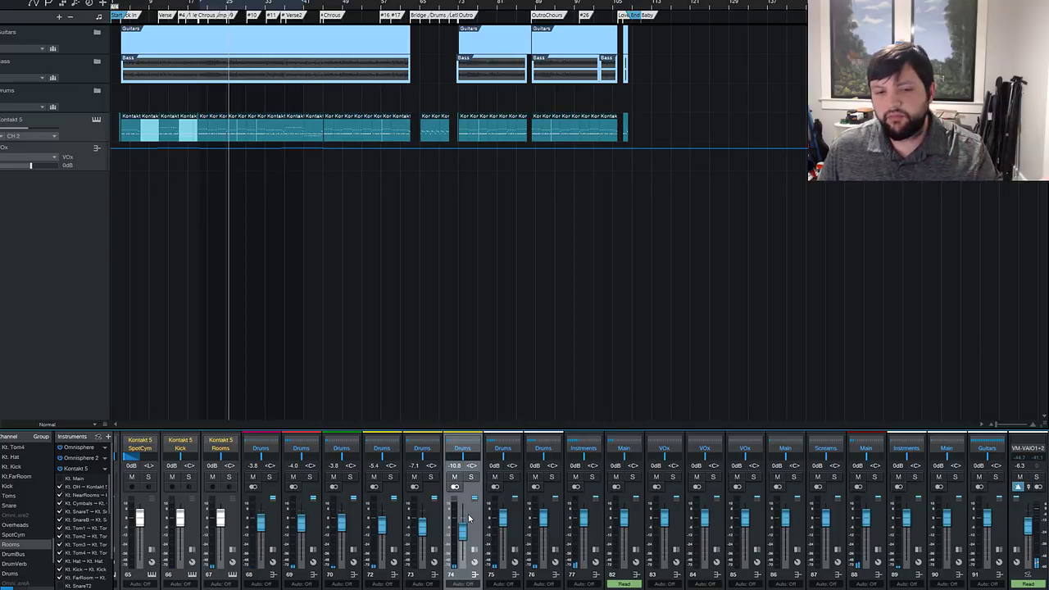
Expand the DrumBus channel's inserts, open its Smash And Grab plug-in and solo the bus.
left_click(513, 549)
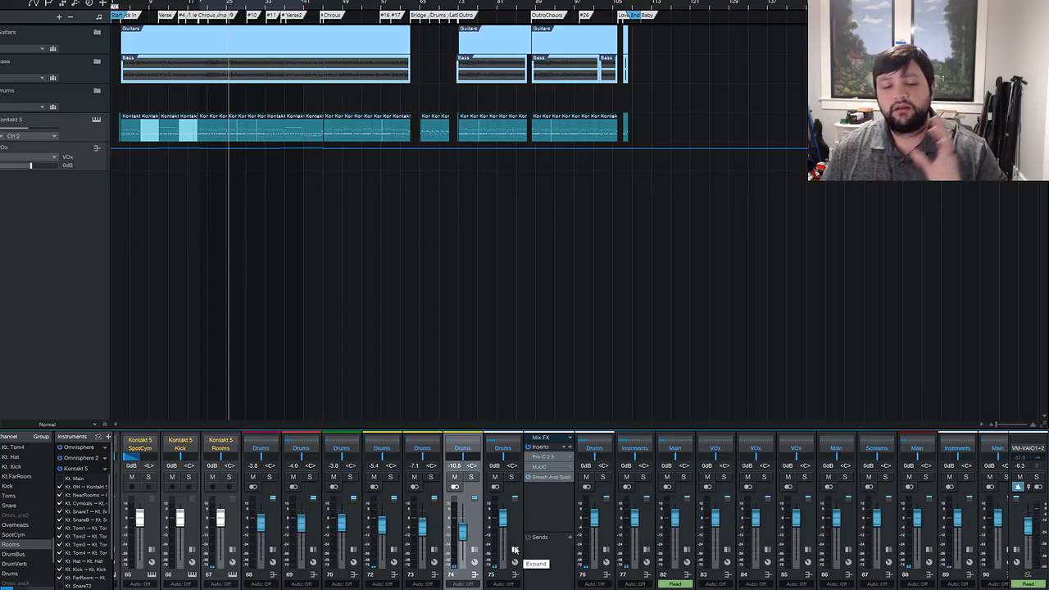
double_click(550, 478)
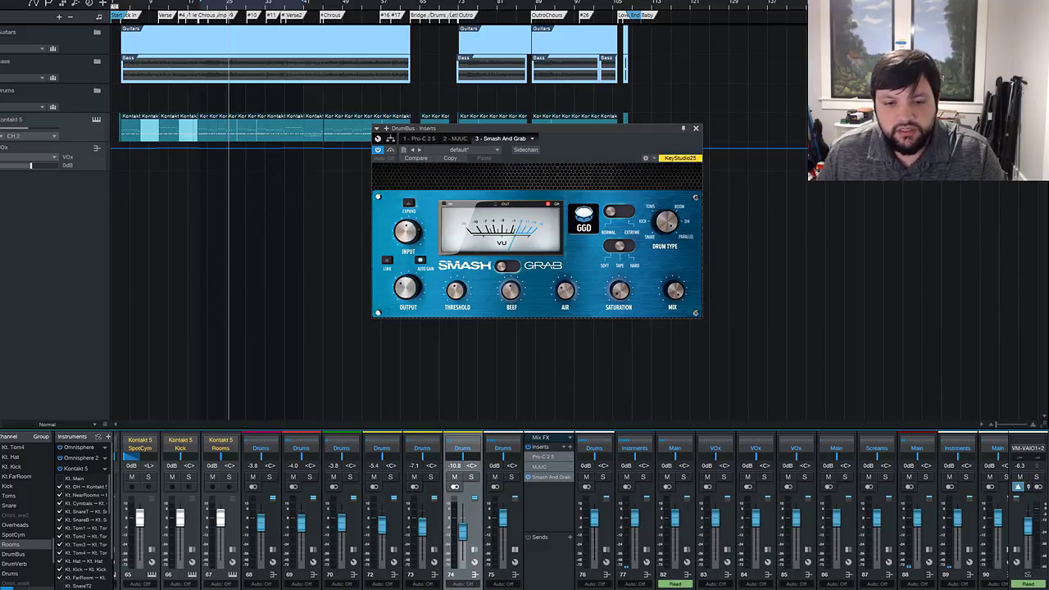
left_click(511, 476)
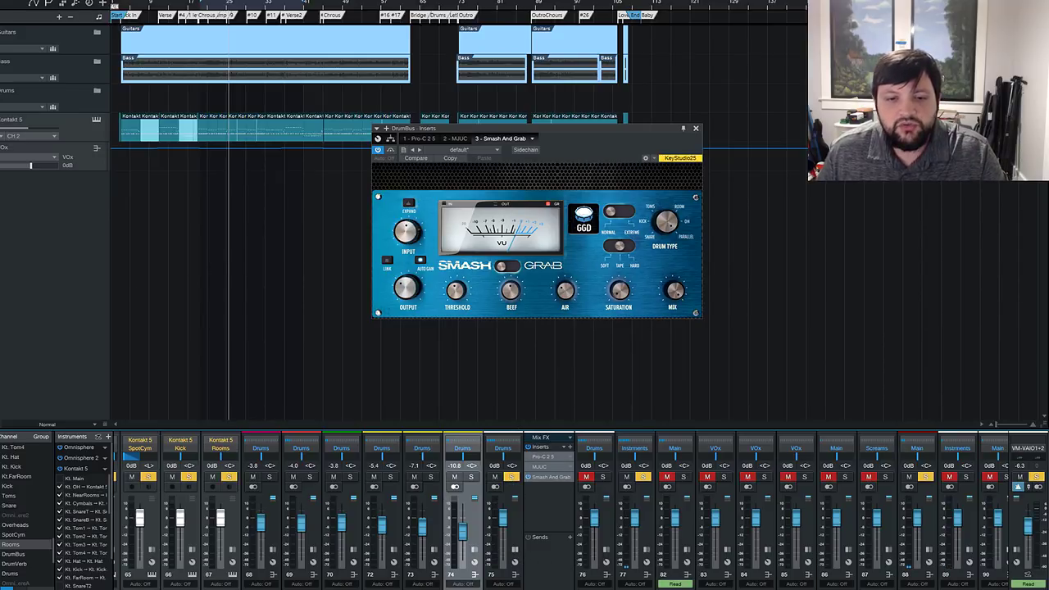
Compare the soloed DrumBus with Smash And Grab bypassed and enabled, then unsolo the bus and collapse its inserts.
left_click(378, 151)
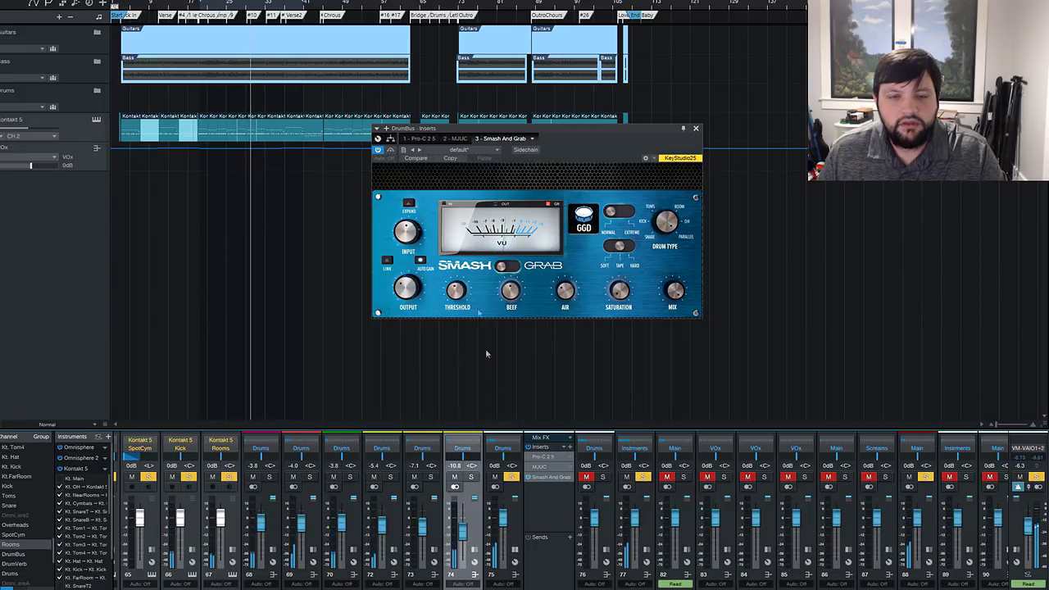
left_click(512, 476)
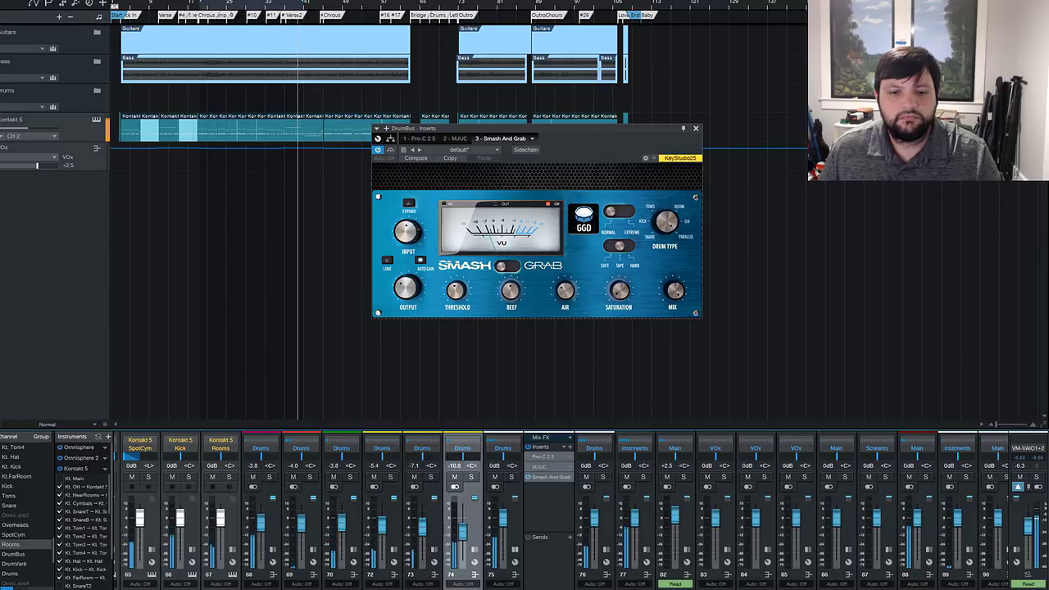
left_click(512, 512)
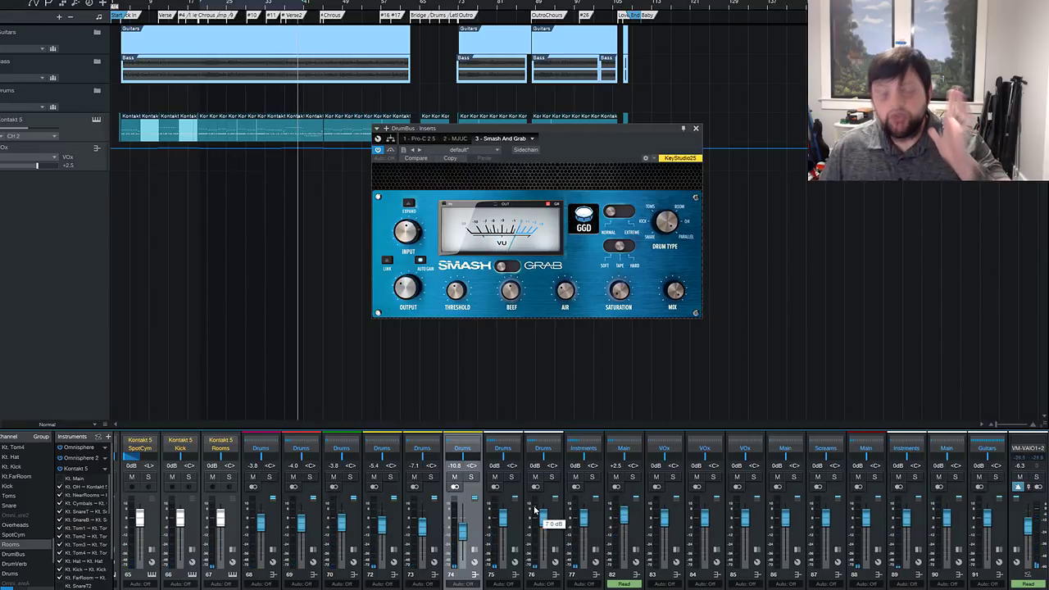